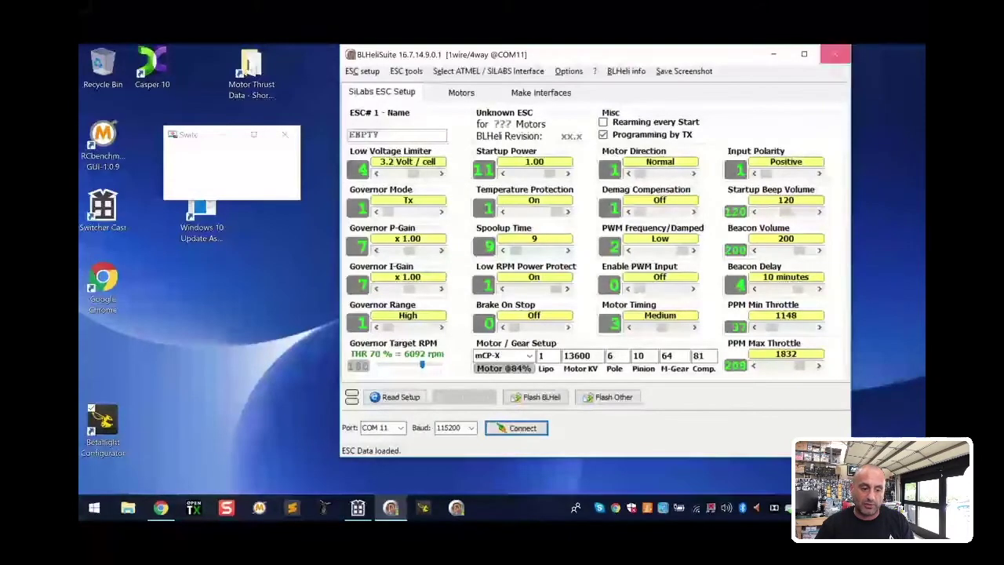
Close BLHeliSuite and open the Firmware Flasher in Betaflight Configurator.
left_click(835, 54)
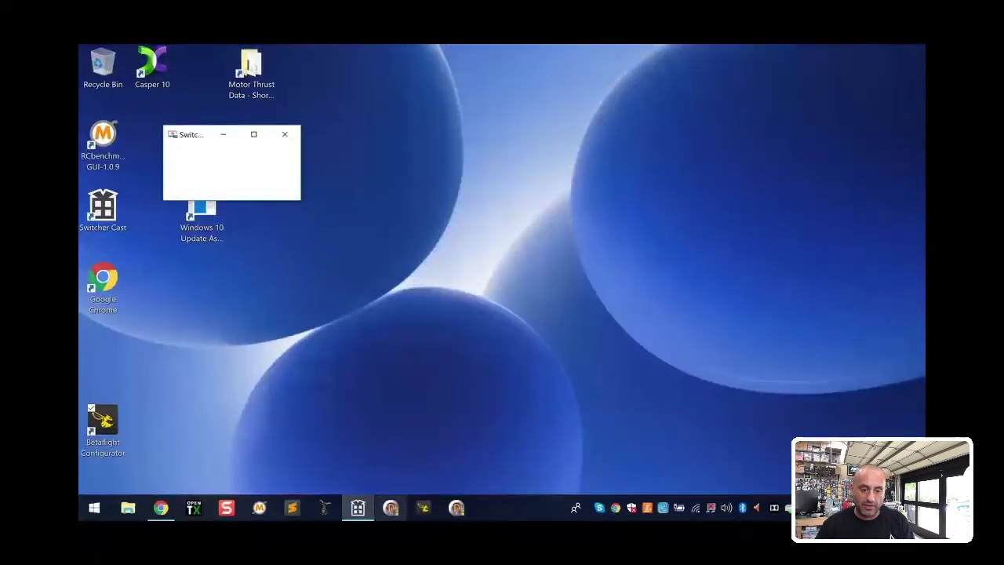
left_click(424, 507)
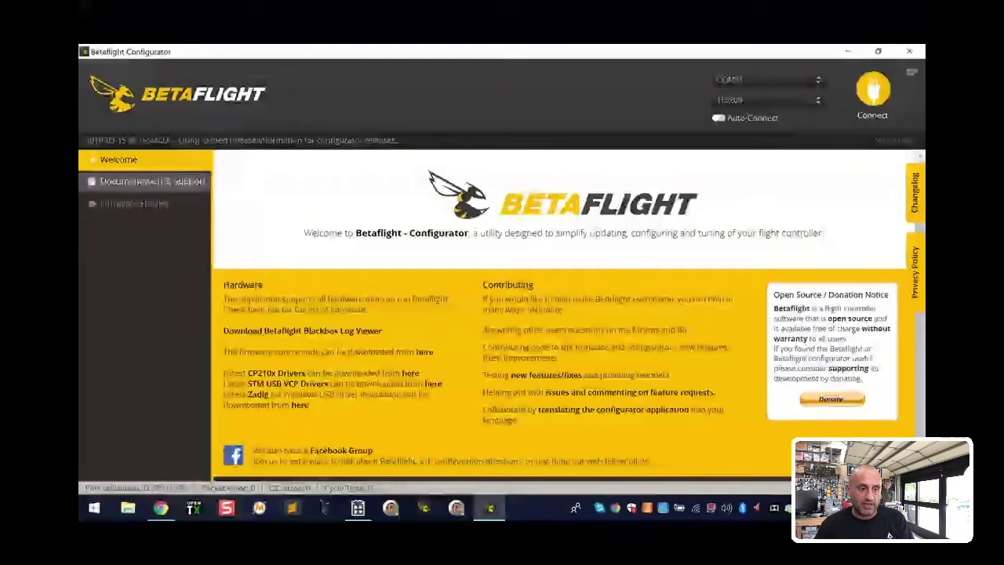
left_click(134, 203)
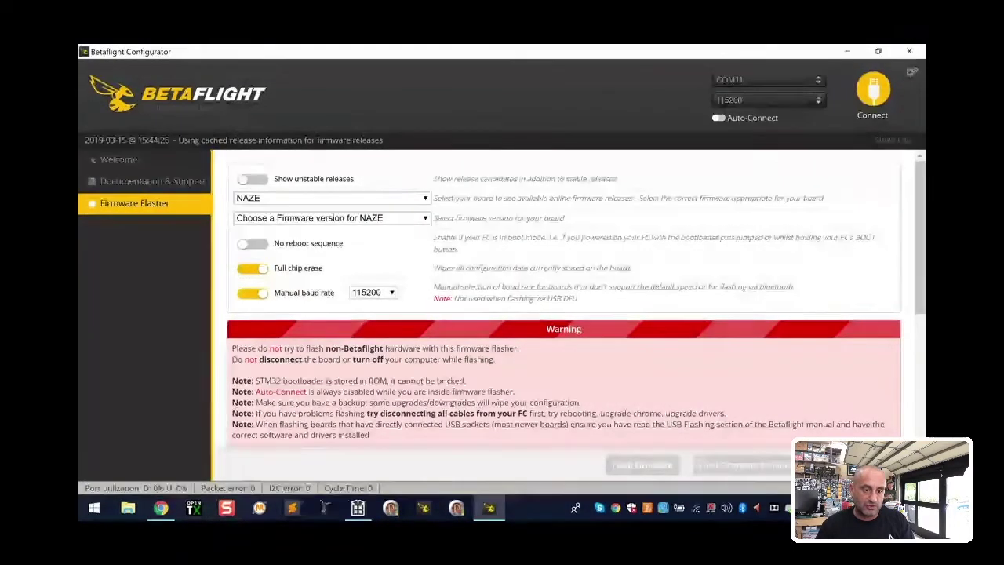
left_click(337, 218)
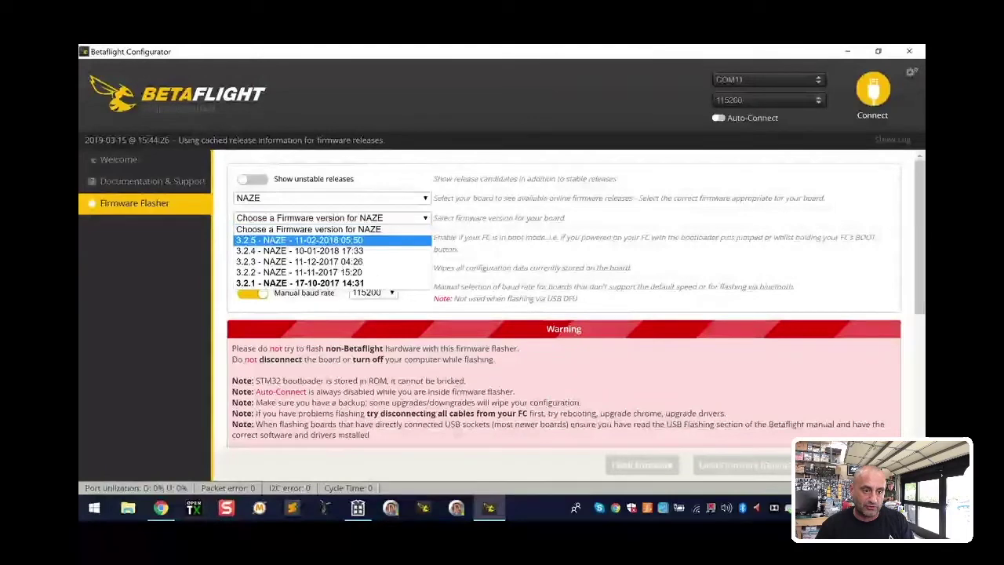
key("Return")
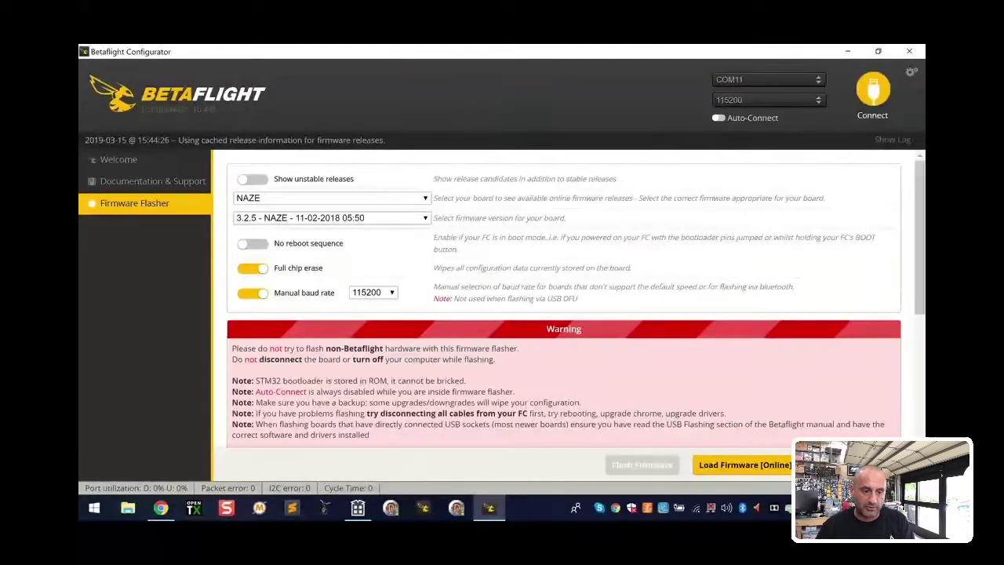
left_click(253, 293)
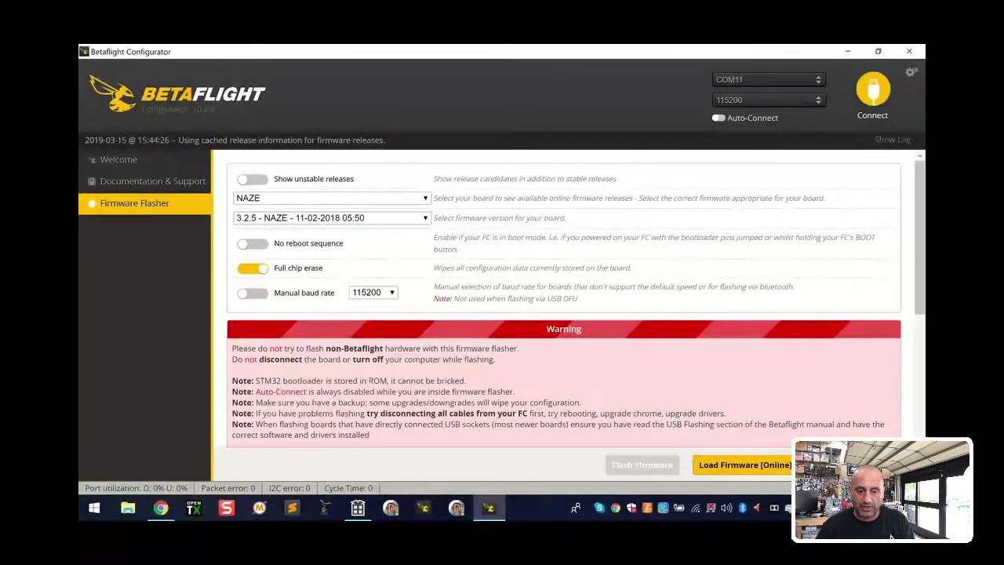
left_click(743, 465)
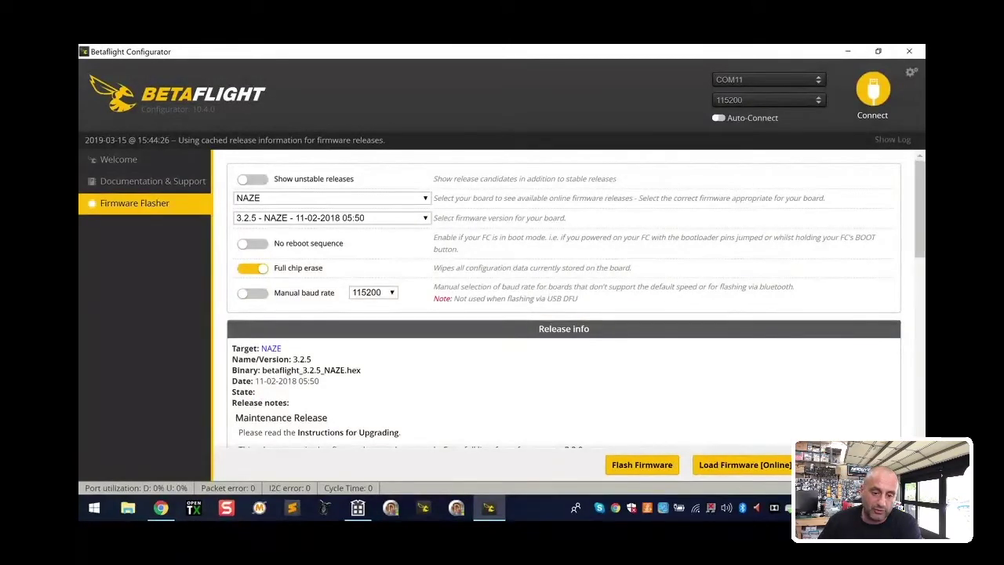
left_click(641, 465)
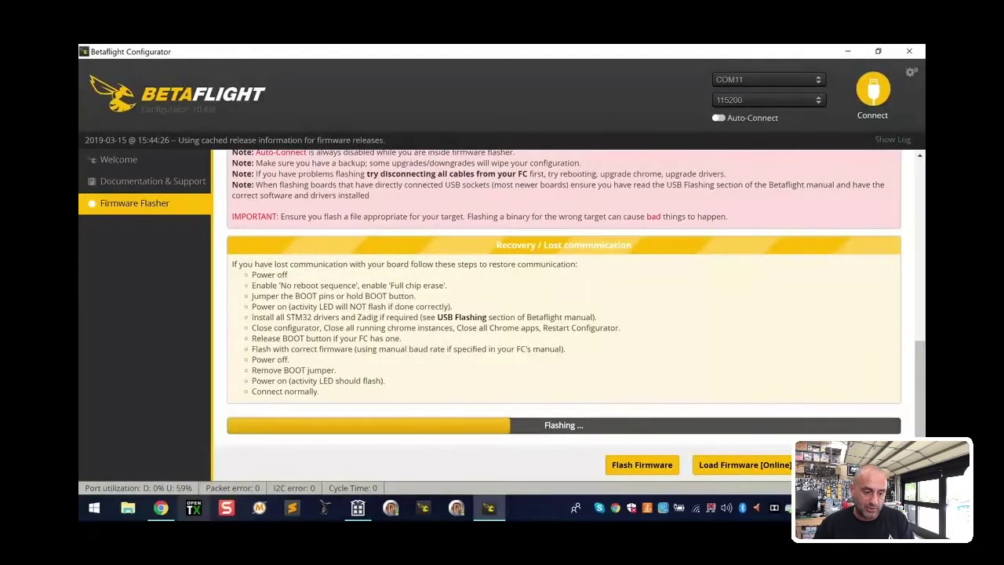
Switch to Chrome and open the Shopify blog post "Getting Started - BetaFlight, BLHeli, Drivers, and more..." for editing.
mouse_move(161, 507)
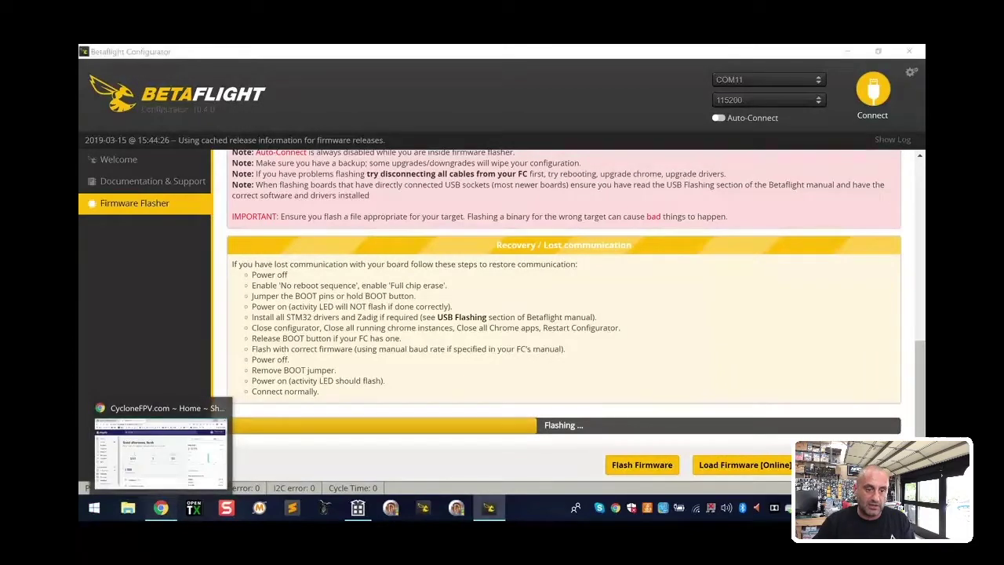
left_click(159, 454)
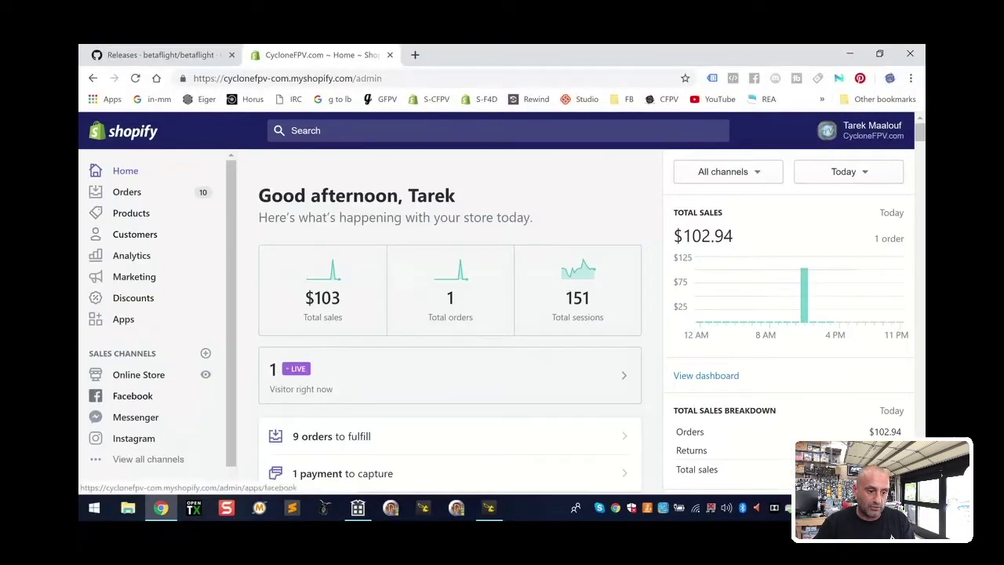
left_click(139, 375)
left_click(135, 413)
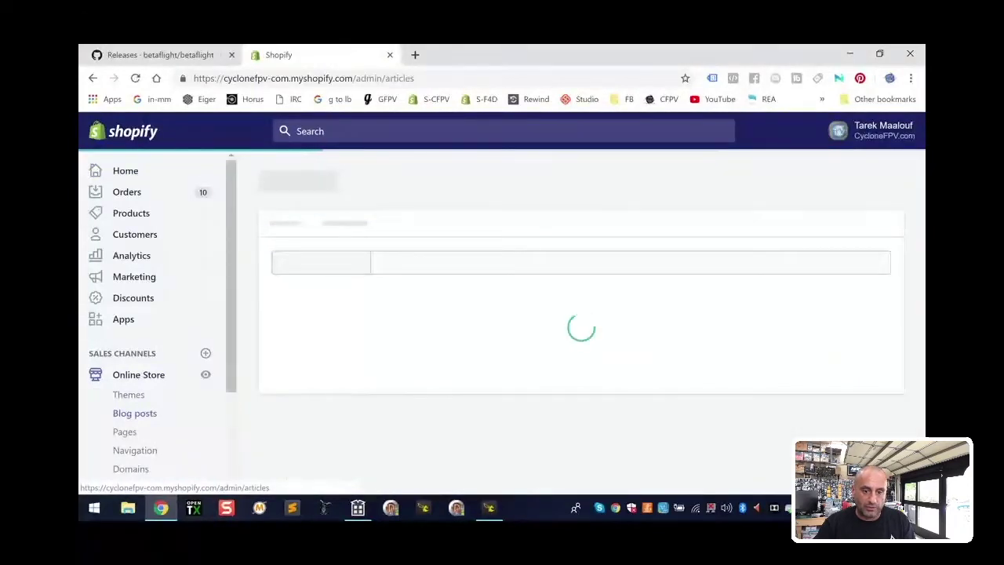
left_click(440, 389)
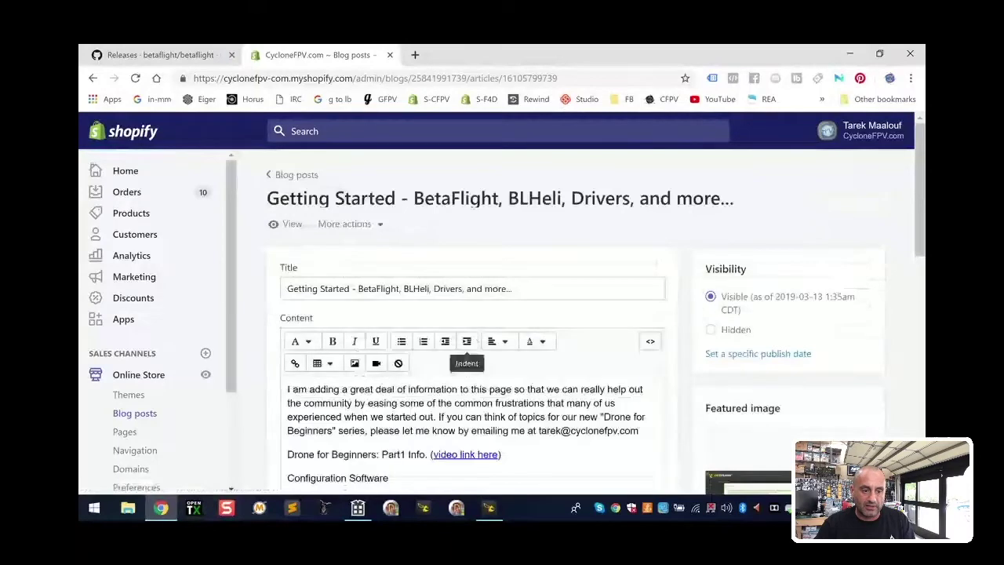
Add a bullet reading "BetaFlight Previous HEX Files" below the BLHeli 16/32 download link under Configuration Software.
scroll(467, 342, "down", 6)
scroll(467, 342, "up", 3)
scroll(466, 342, "down", 1)
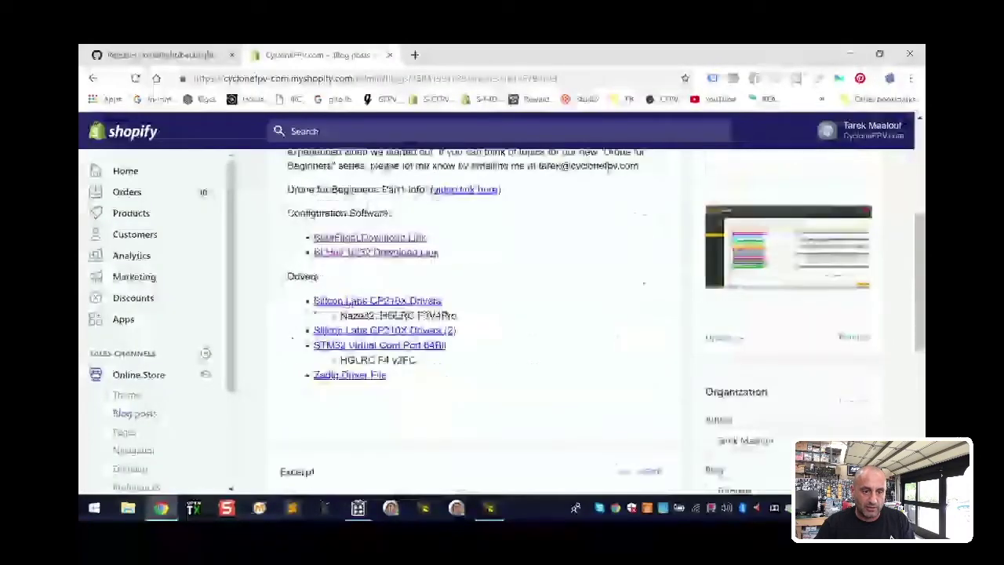
left_click(467, 342)
key("Return")
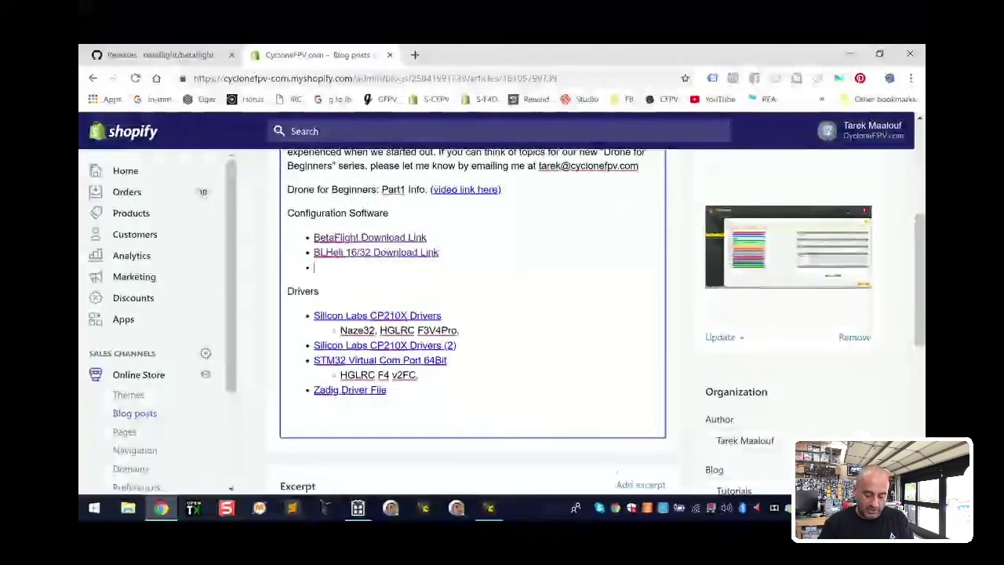
type("BetaFlight")
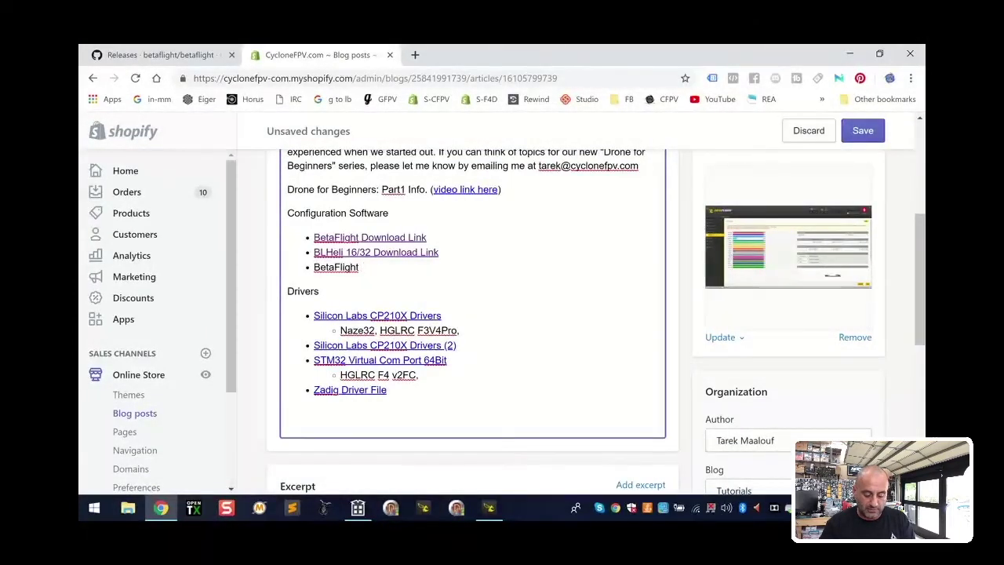
type(" PRevious HEX Files")
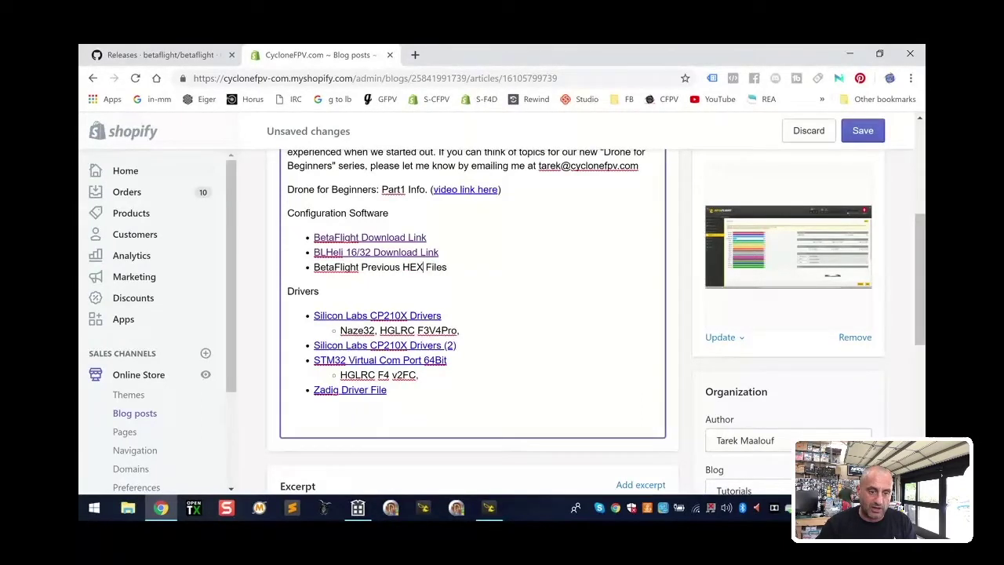
Select the text of the new HEX files bullet and copy the address of the Betaflight GitHub releases page.
key("shift+Home")
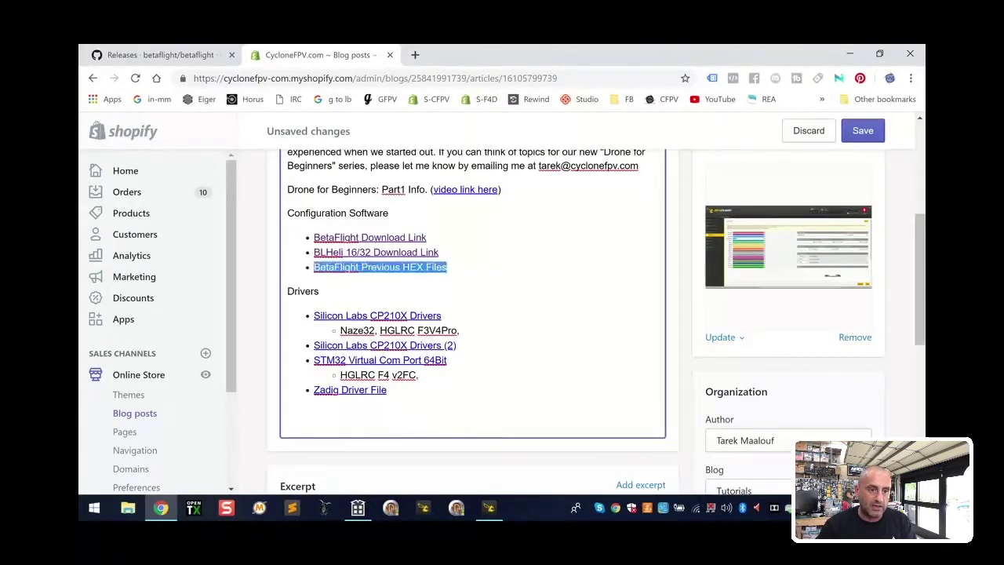
left_click(154, 55)
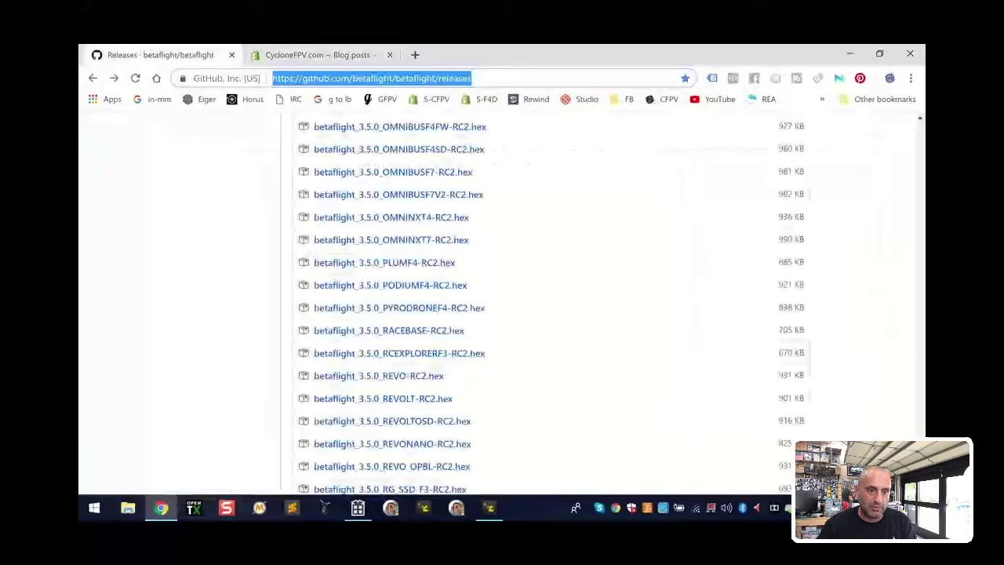
right_click(384, 79)
left_click(398, 146)
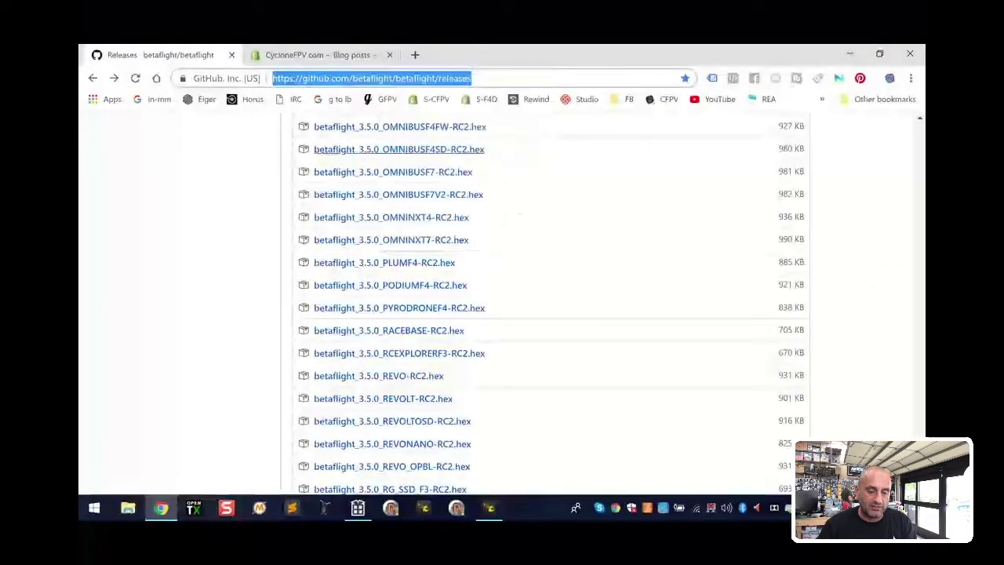
key("ctrl+2")
scroll(470, 313, "up", 4)
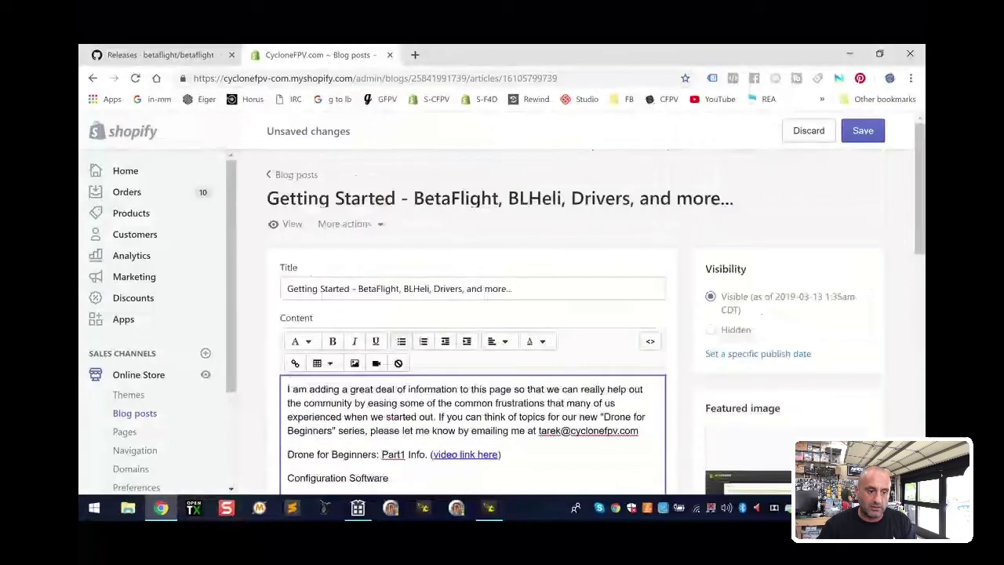
left_click(295, 363)
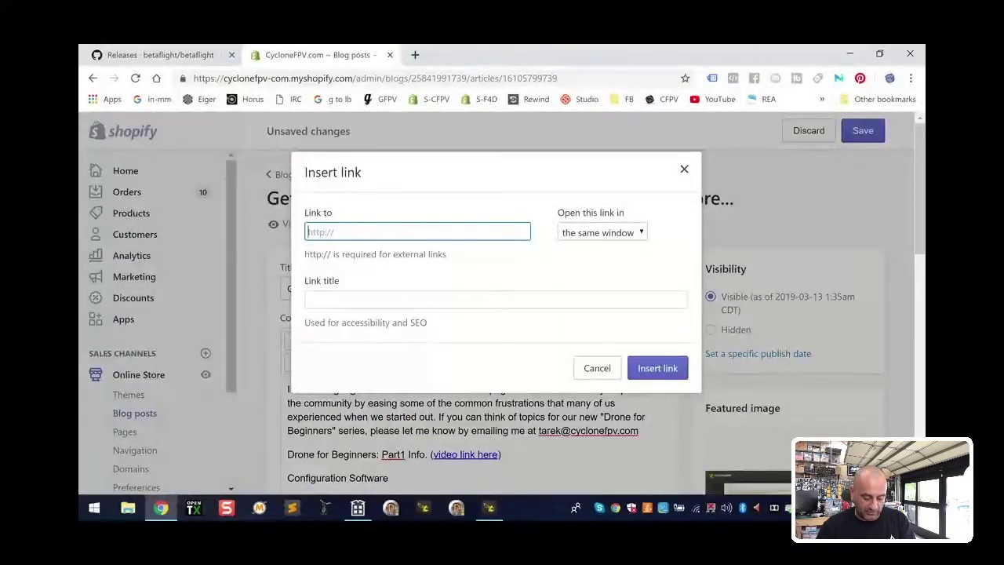
key("ctrl+v")
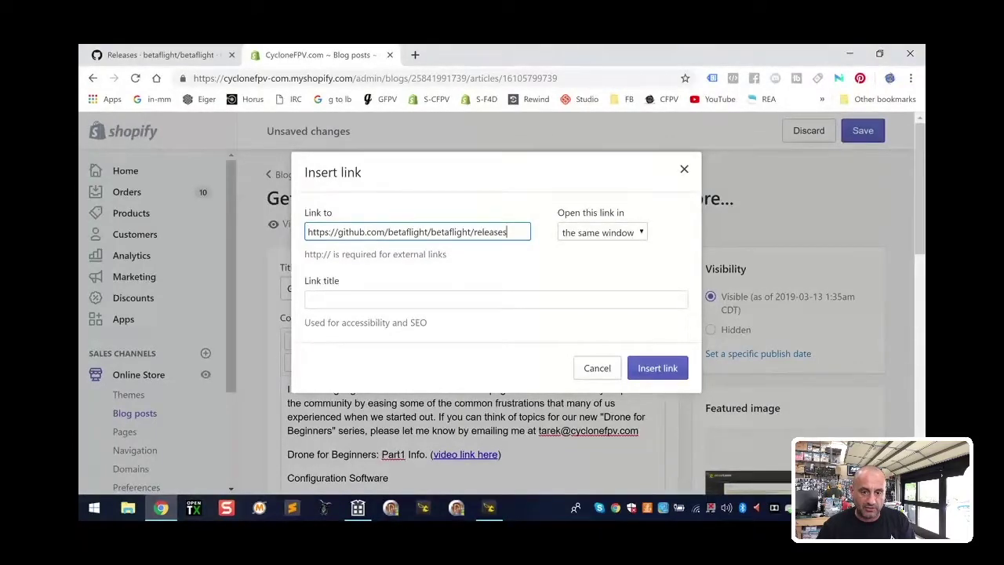
left_click(657, 368)
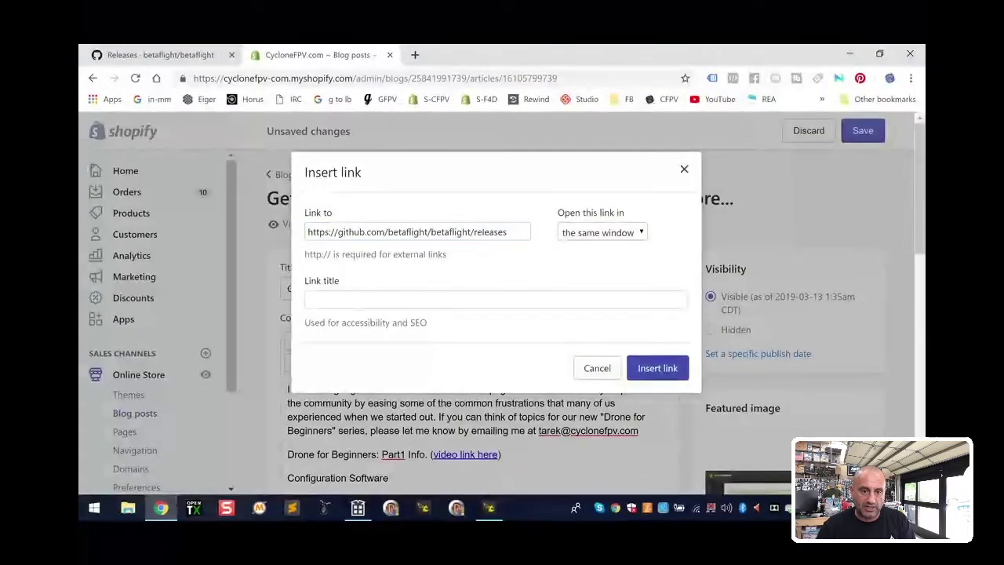
left_click(602, 232)
left_click(593, 259)
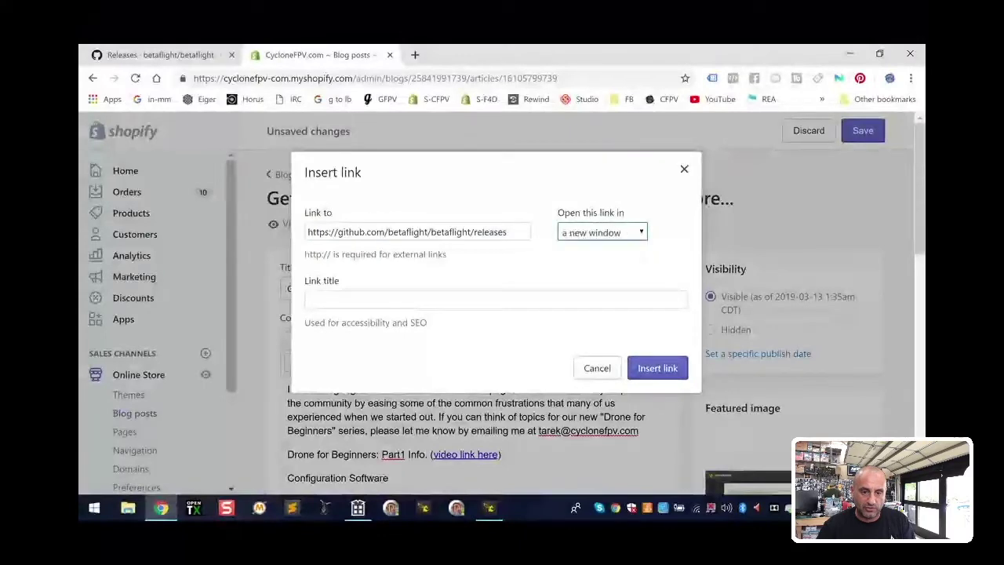
left_click(657, 368)
left_click(863, 131)
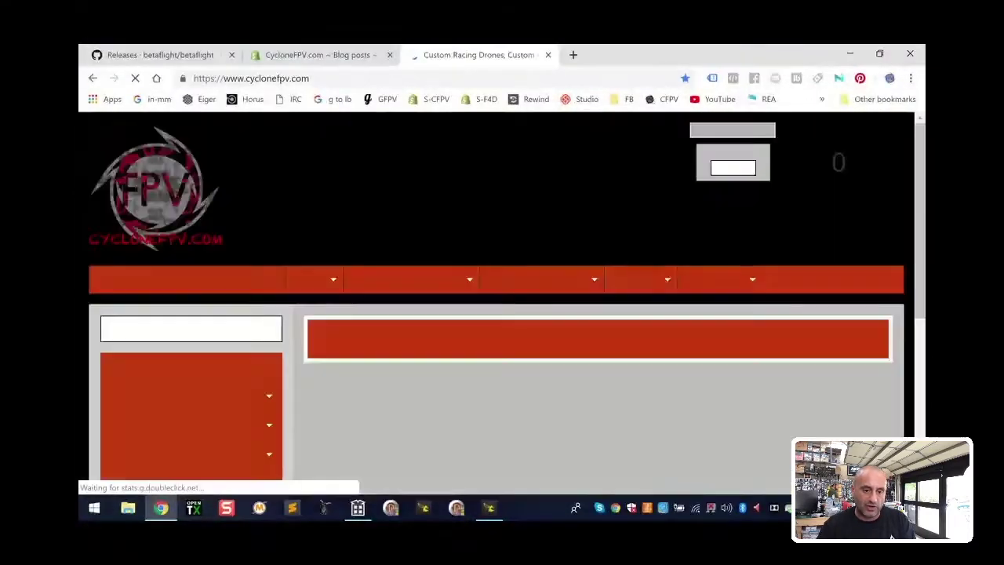
Open the CFPV Tutorials page of the CycloneFPV website and look through its topic filter.
scroll(502, 314, "down", 2)
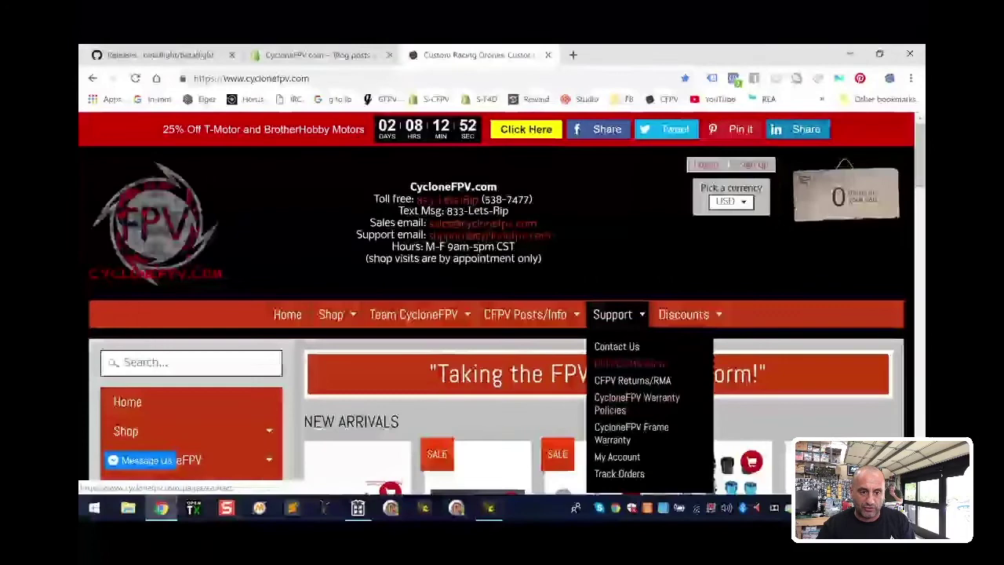
mouse_move(525, 315)
left_click(514, 380)
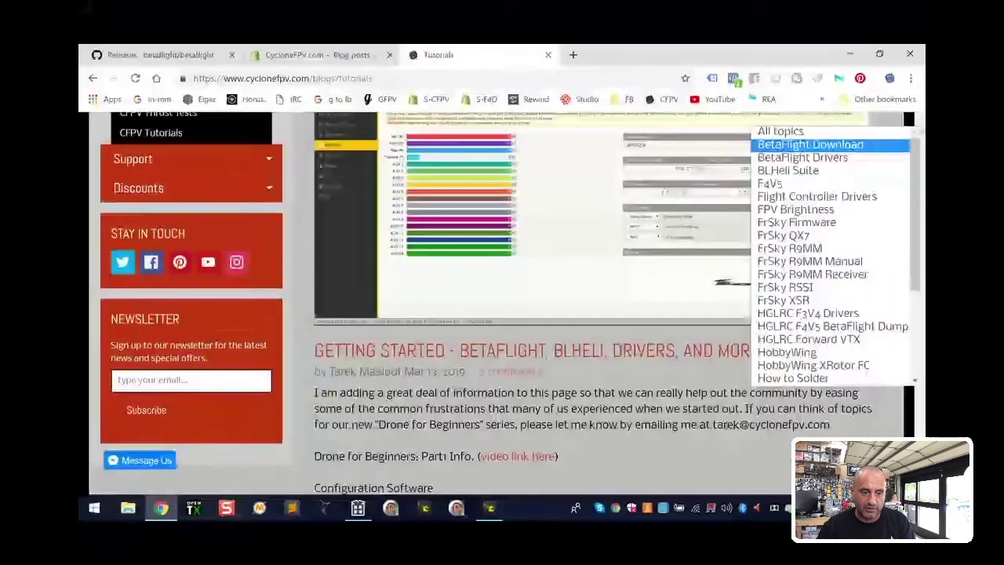
scroll(593, 298, "down", 1)
key("Escape")
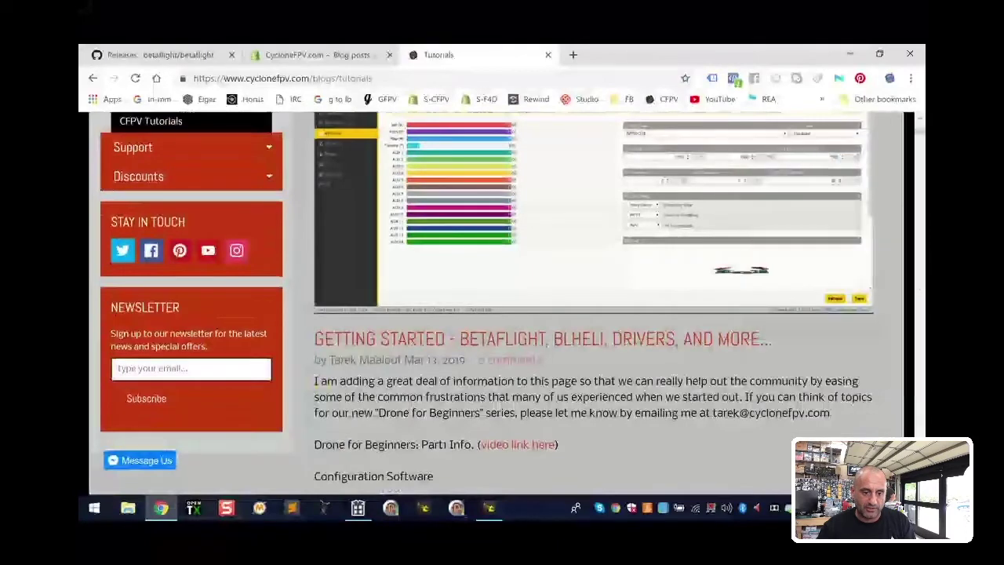
left_click(661, 100)
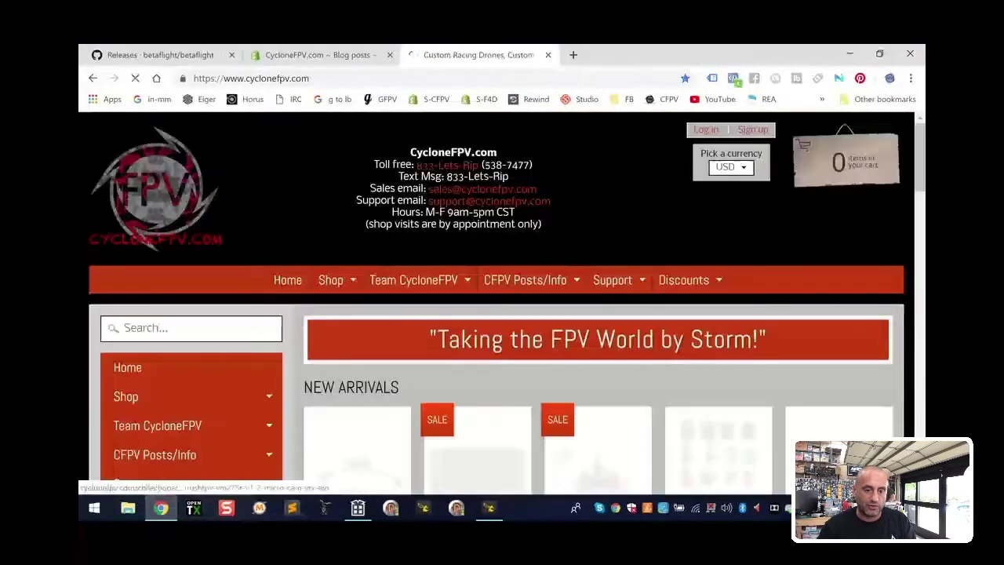
scroll(477, 313, "down", 4)
scroll(477, 314, "up", 4)
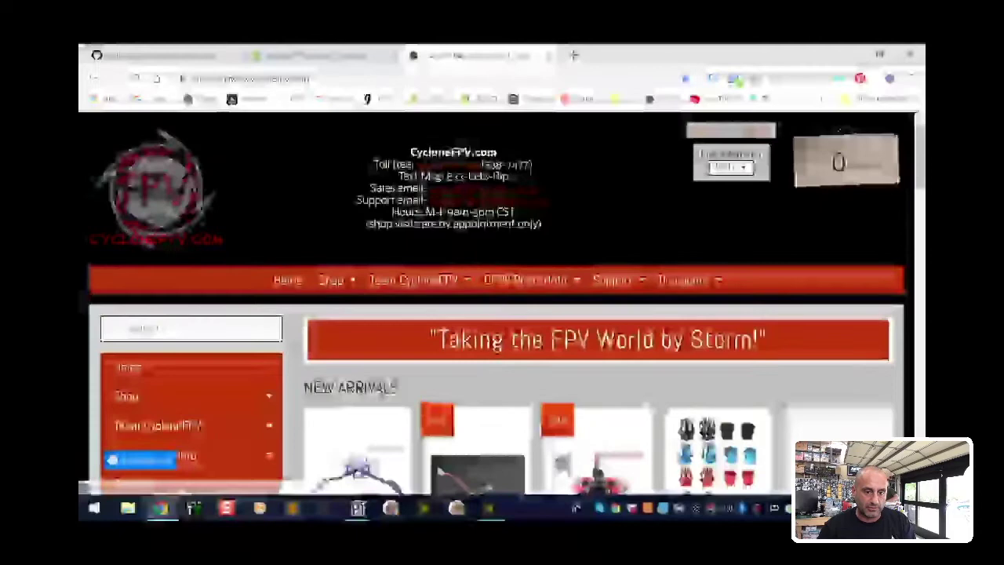
key("alt+Left")
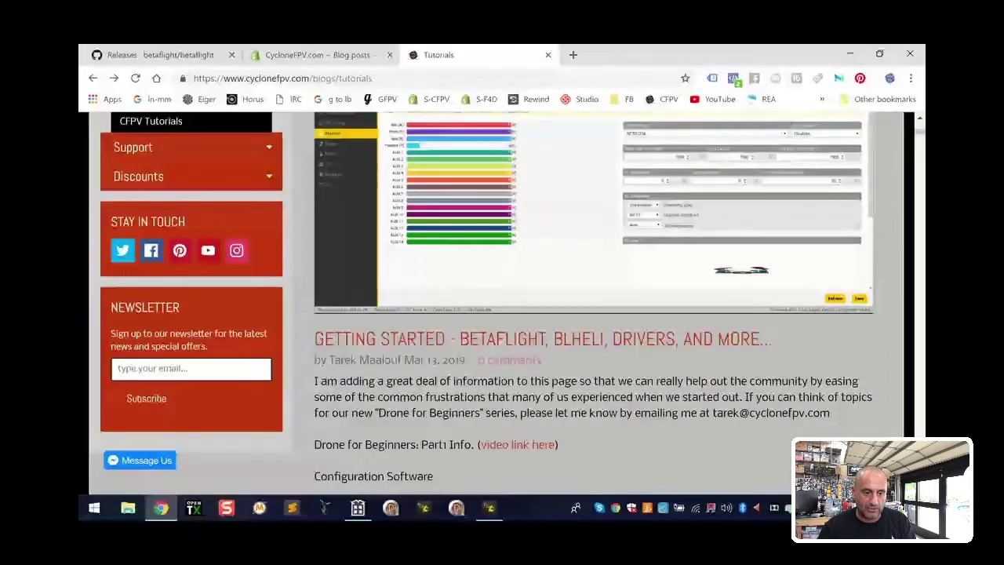
Open the published Getting Started post and examine its configuration software and driver links.
scroll(593, 298, "up", 2)
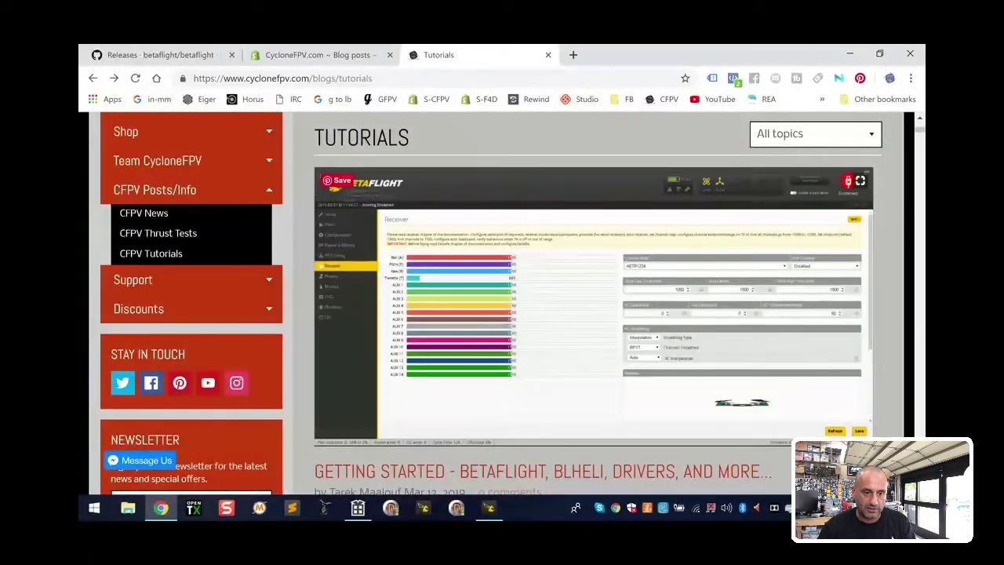
scroll(593, 298, "down", 4)
left_click(500, 206)
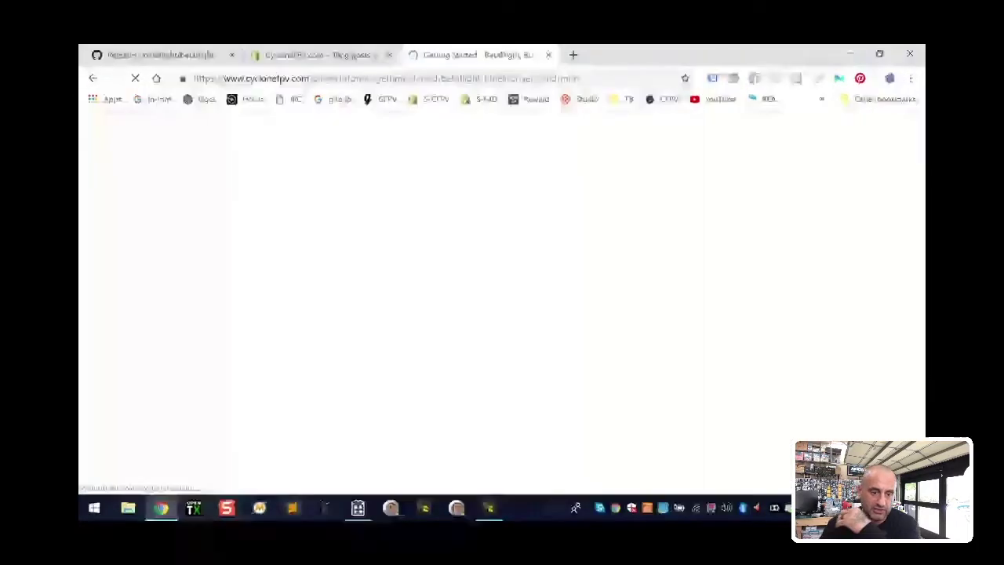
scroll(534, 283, "down", 4)
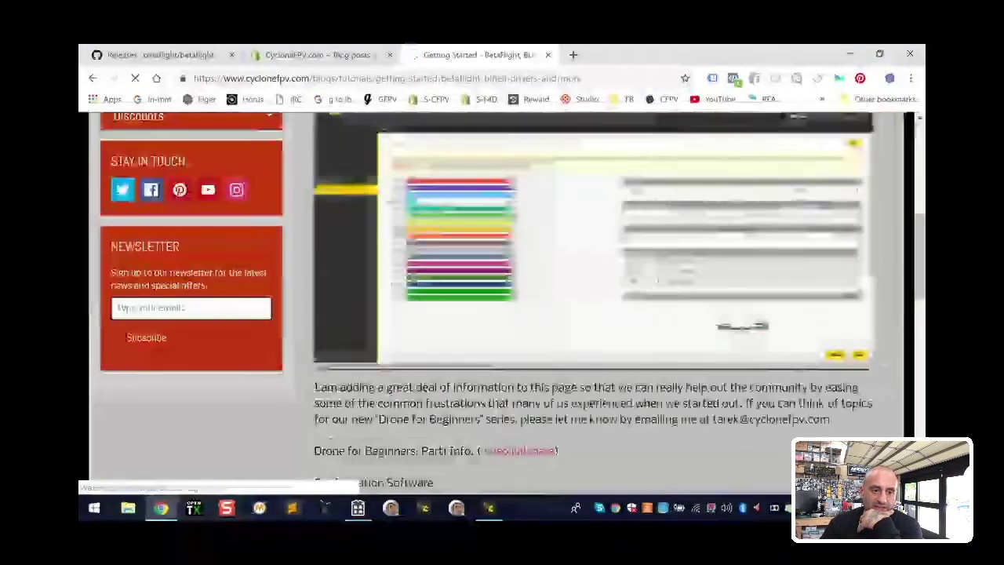
scroll(502, 298, "down", 10)
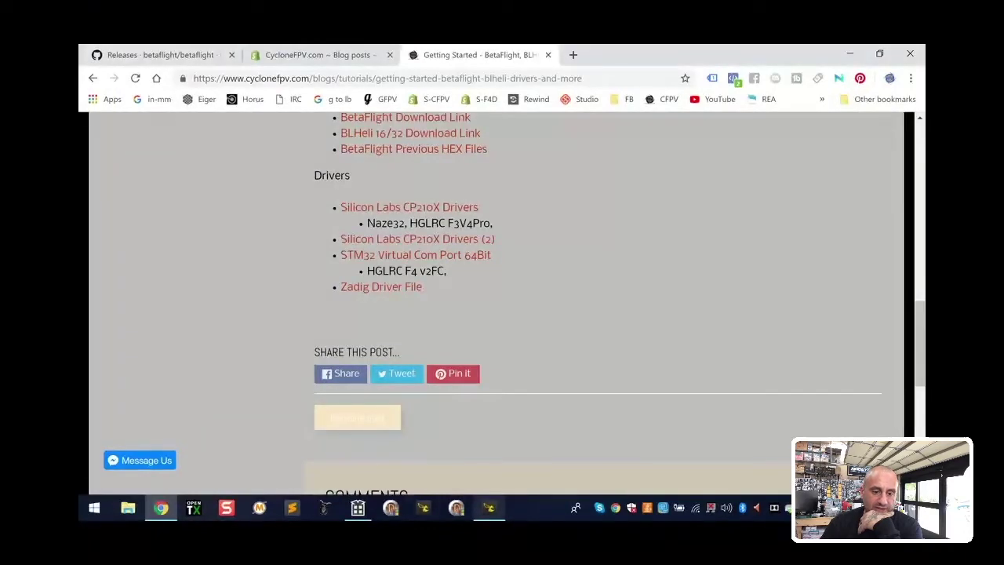
Switch to Betaflight Configurator, connect the flight controller to check its Ports and Configuration pages, and disconnect it.
left_click(489, 507)
left_click(873, 90)
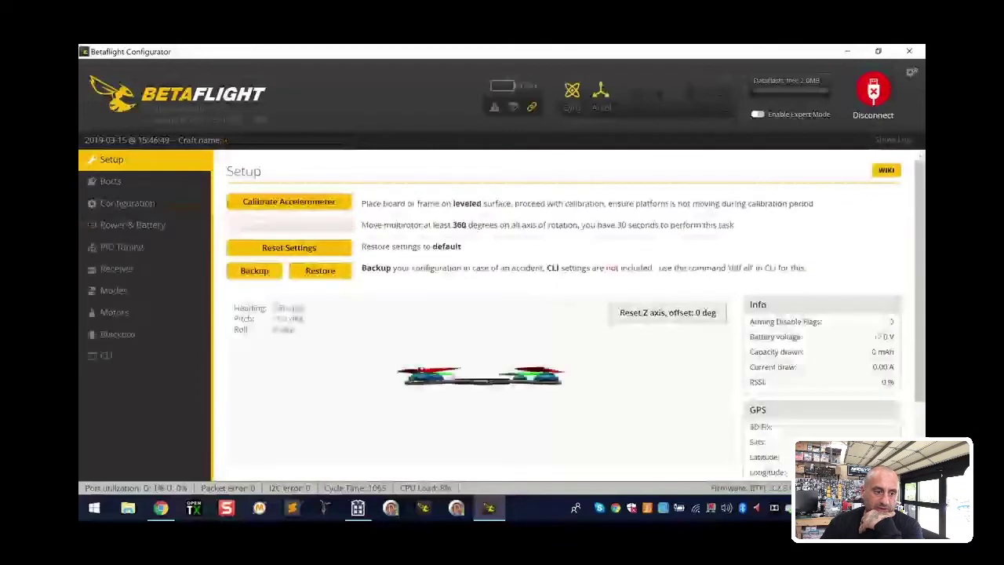
left_click(111, 181)
left_click(127, 203)
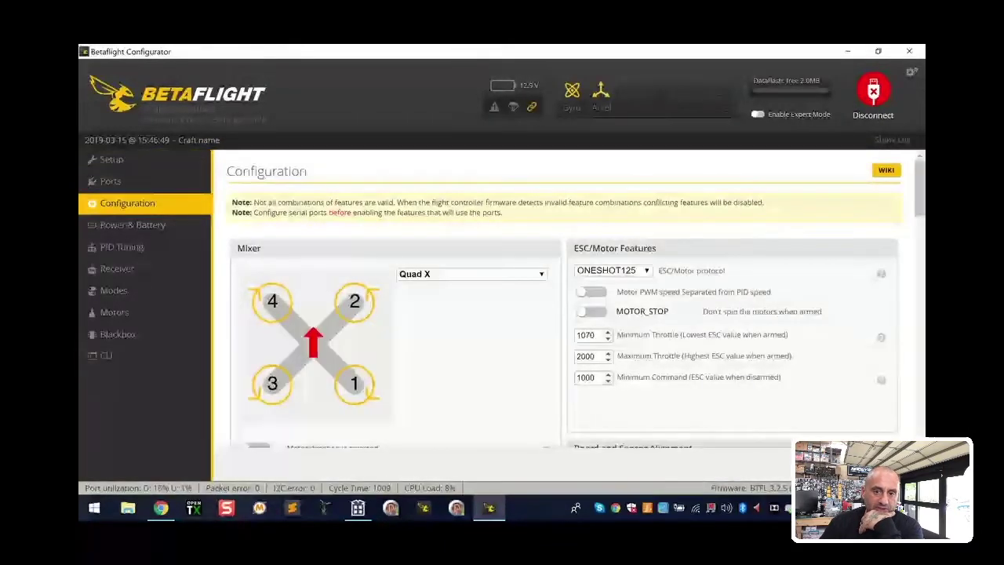
left_click(873, 91)
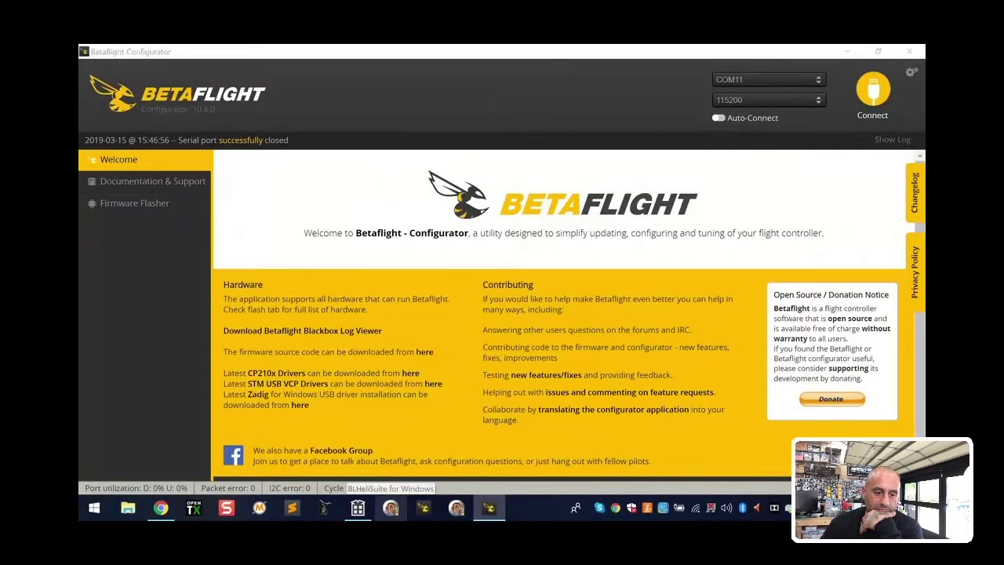
Switch to BLHeliSuite and try to connect to the flight controller on COM 11 at 115200 baud.
key("alt+Tab")
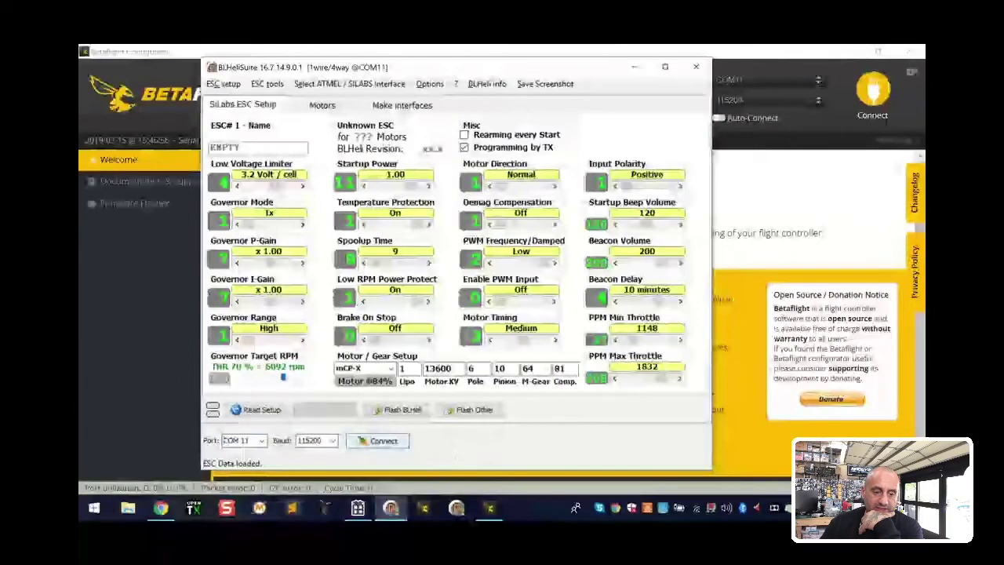
left_click(383, 441)
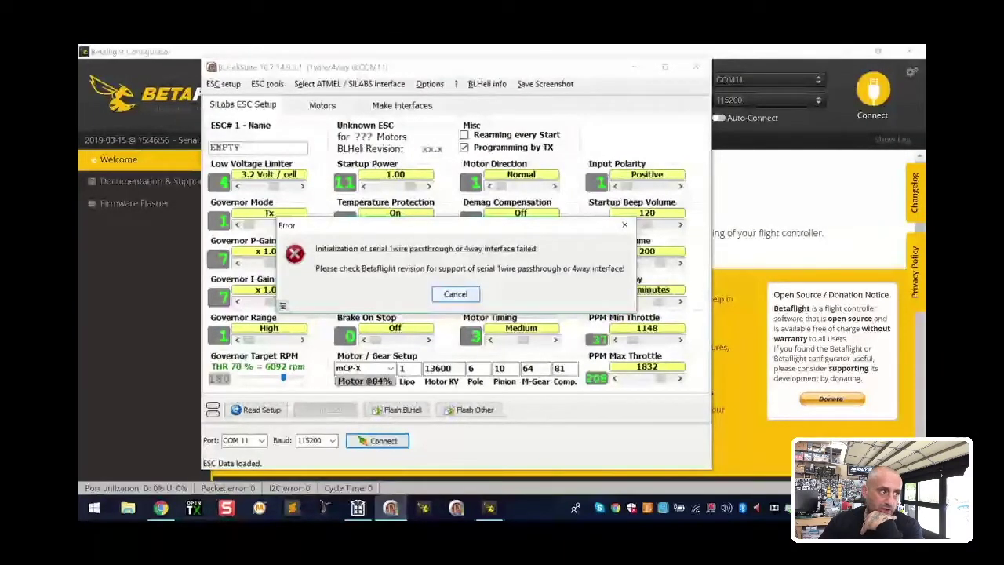
left_click(455, 294)
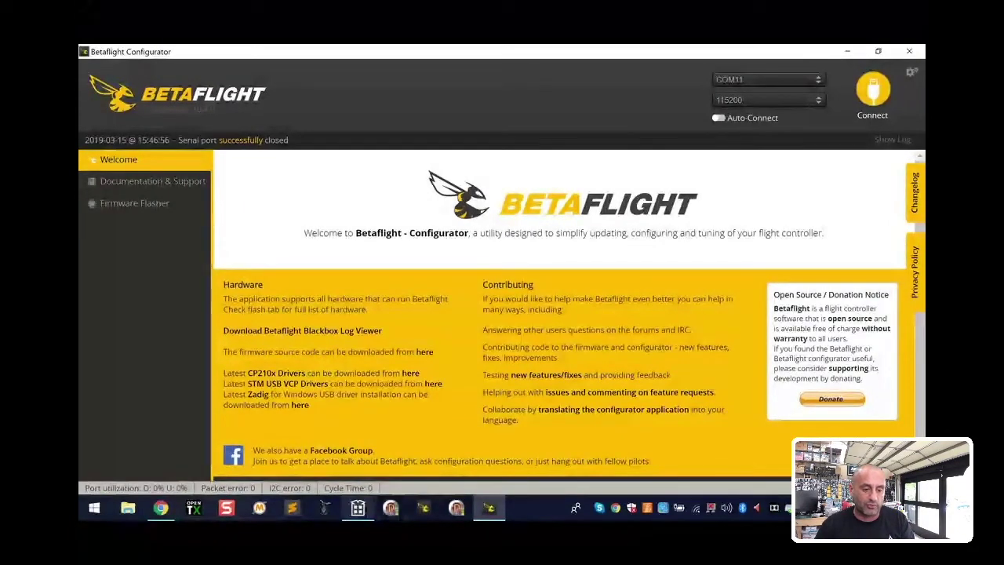
Return to the Getting Started post in the browser and open its BetaFlight Previous HEX Files link.
mouse_move(358, 509)
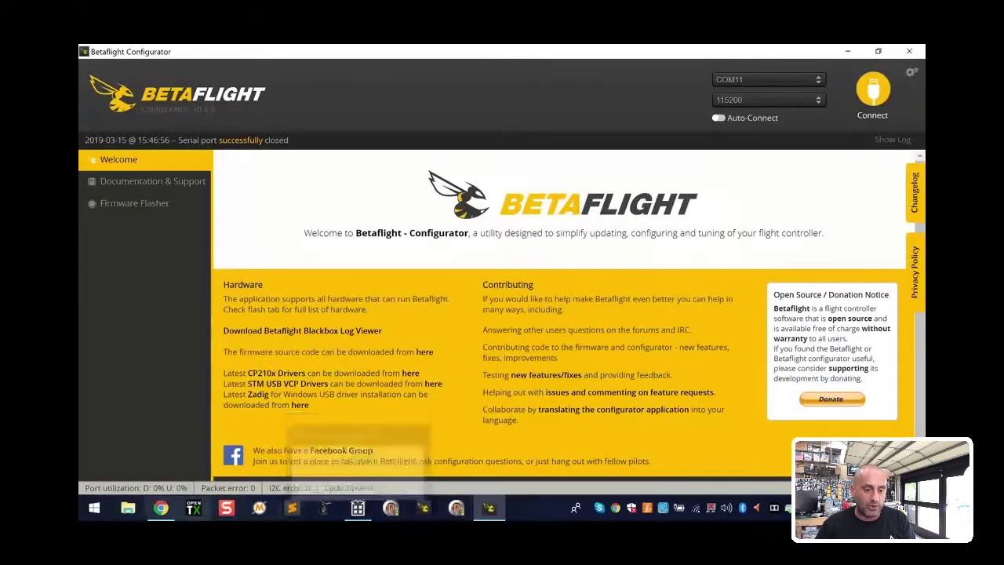
left_click(160, 508)
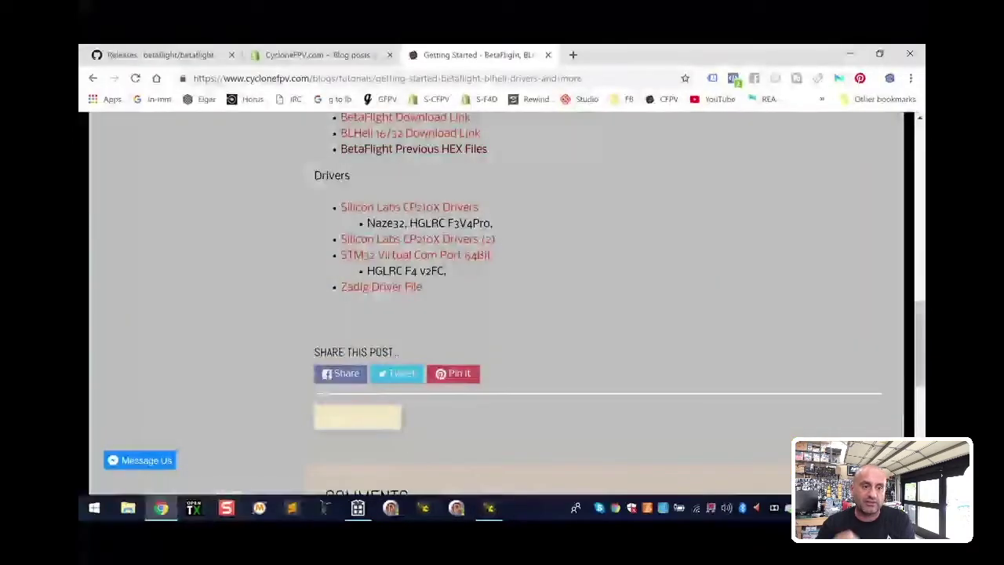
left_click(413, 149)
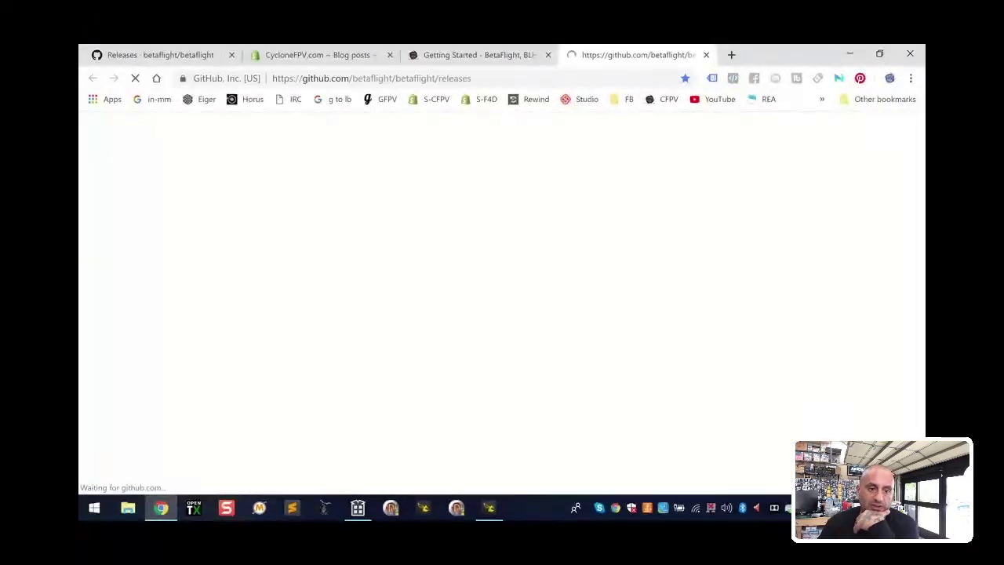
Page through the Betaflight releases on GitHub to the releases older than v3.3.2.
scroll(433, 141, "down", 20)
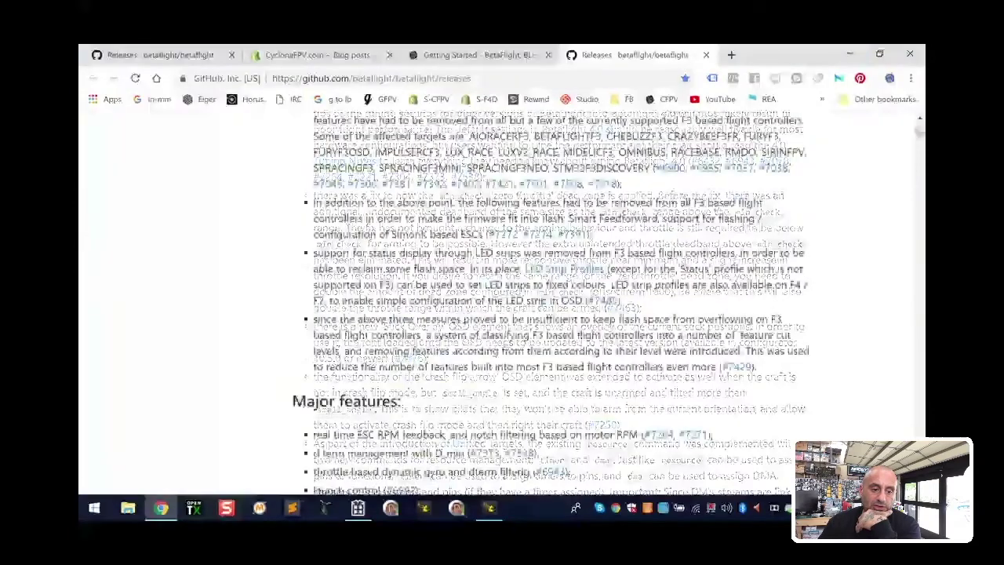
scroll(502, 298, "down", 15)
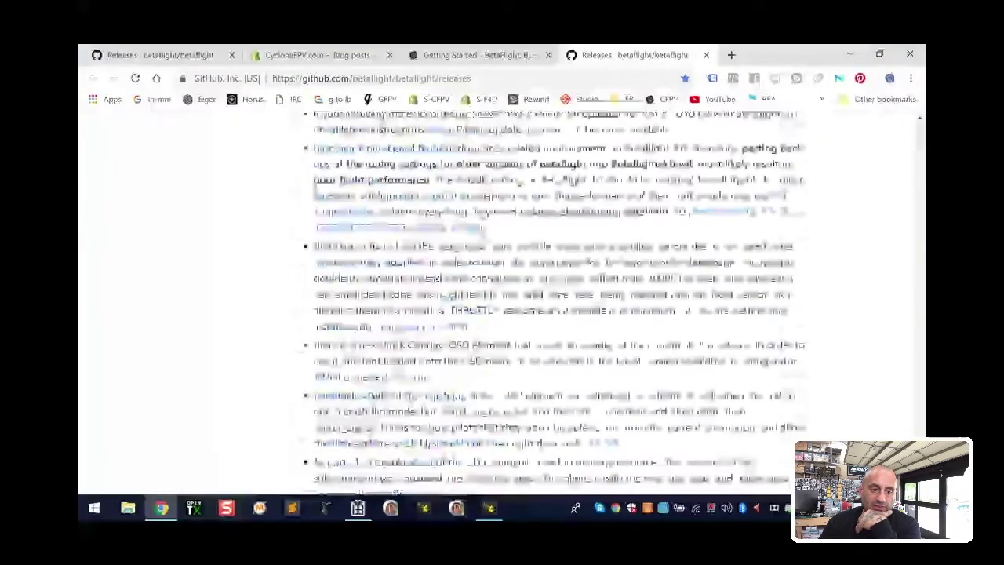
scroll(502, 298, "down", 15)
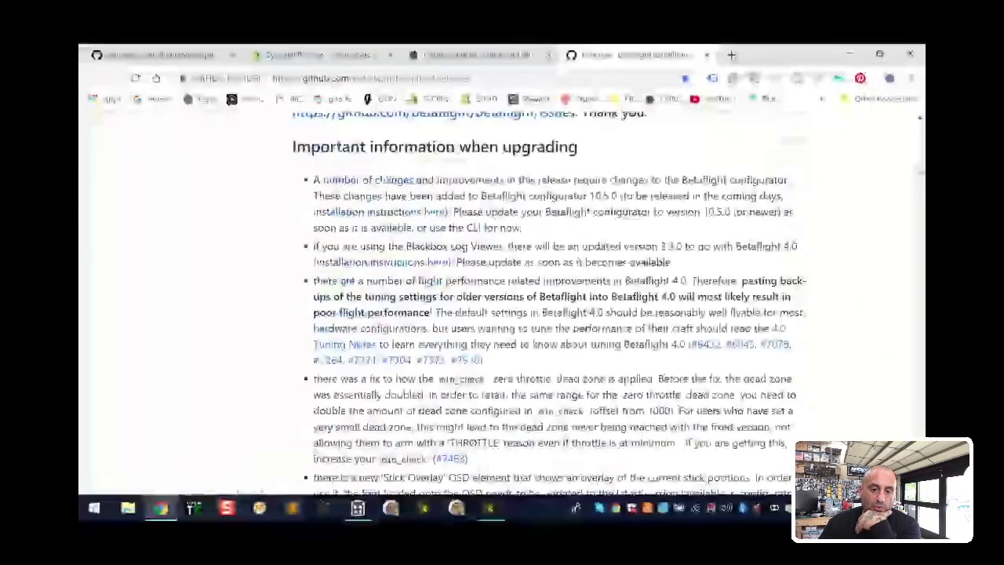
scroll(502, 298, "down", 15)
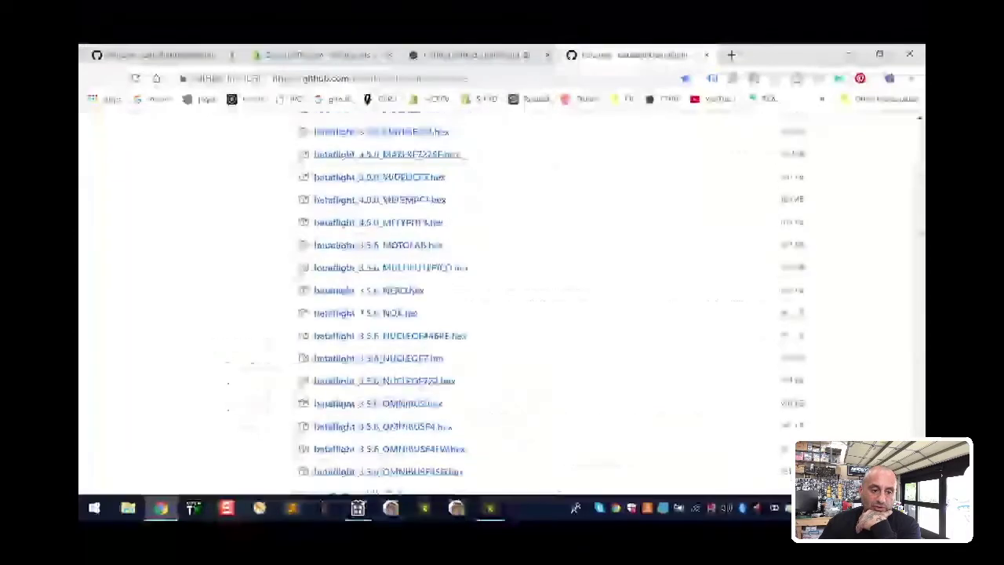
scroll(502, 298, "down", 15)
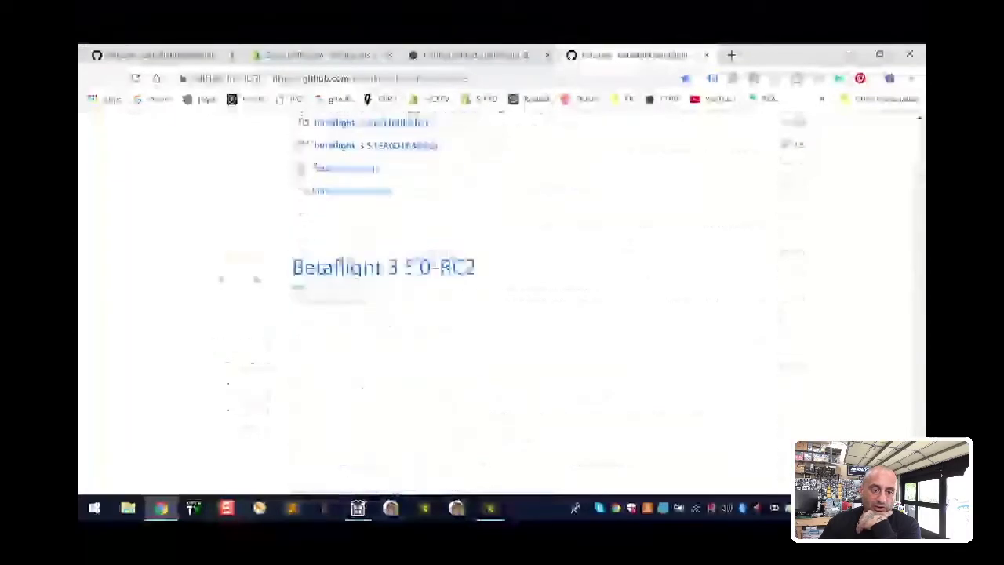
left_click(521, 378)
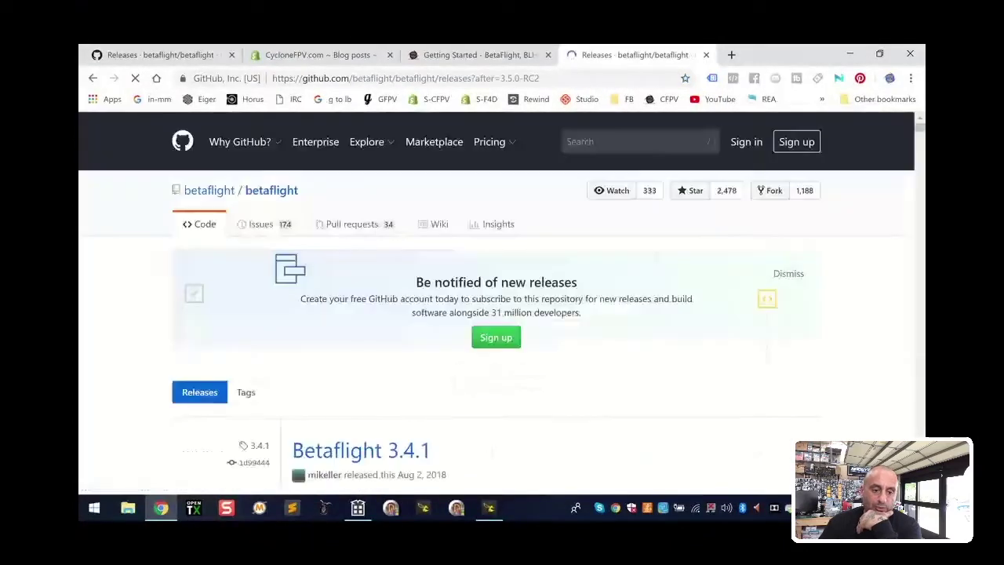
scroll(502, 298, "down", 20)
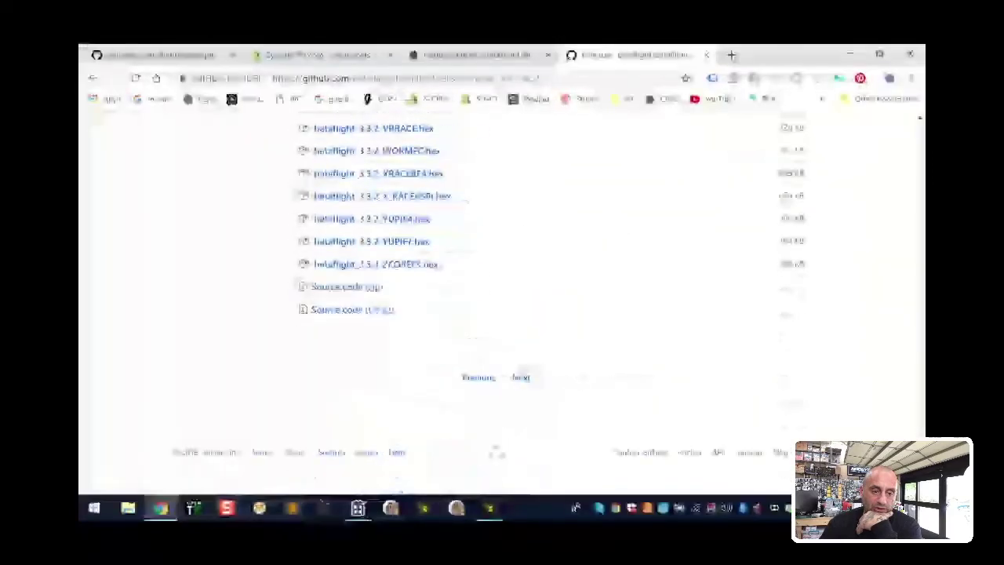
left_click(521, 378)
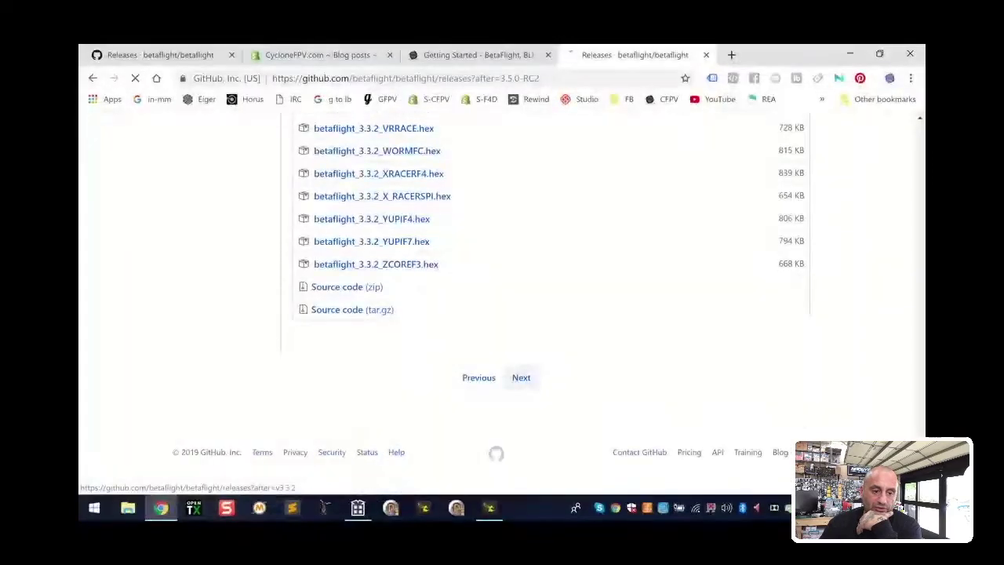
Look through the HEX files of the 3.2.x releases and continue to the releases older than v3.2.1.
scroll(502, 298, "down", 10)
scroll(502, 298, "down", 15)
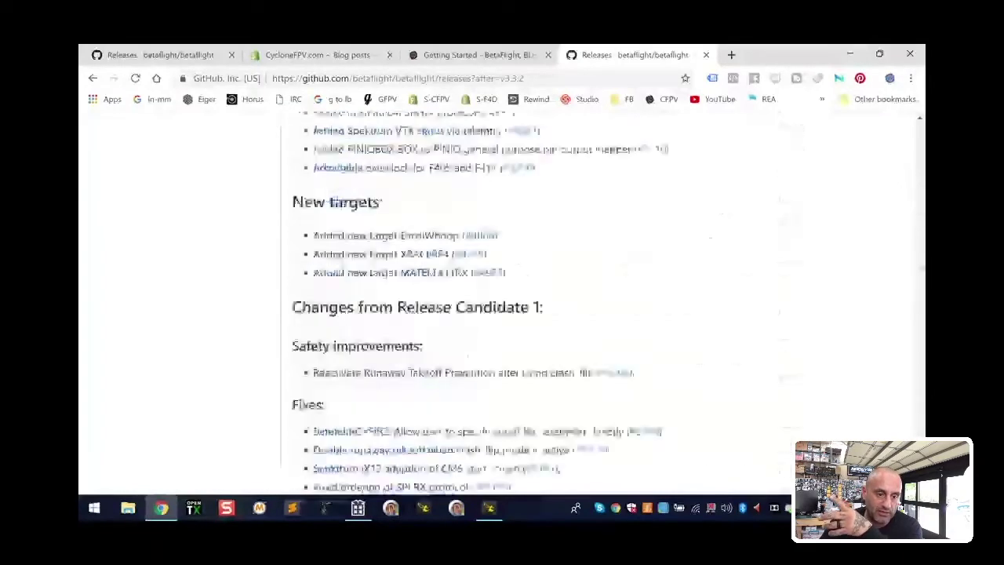
scroll(502, 298, "down", 15)
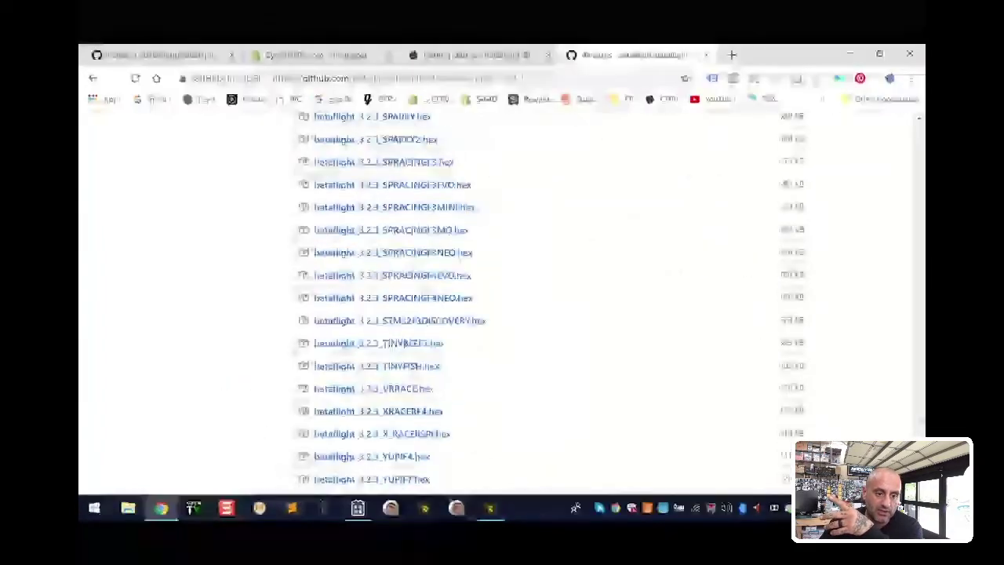
scroll(502, 298, "down", 5)
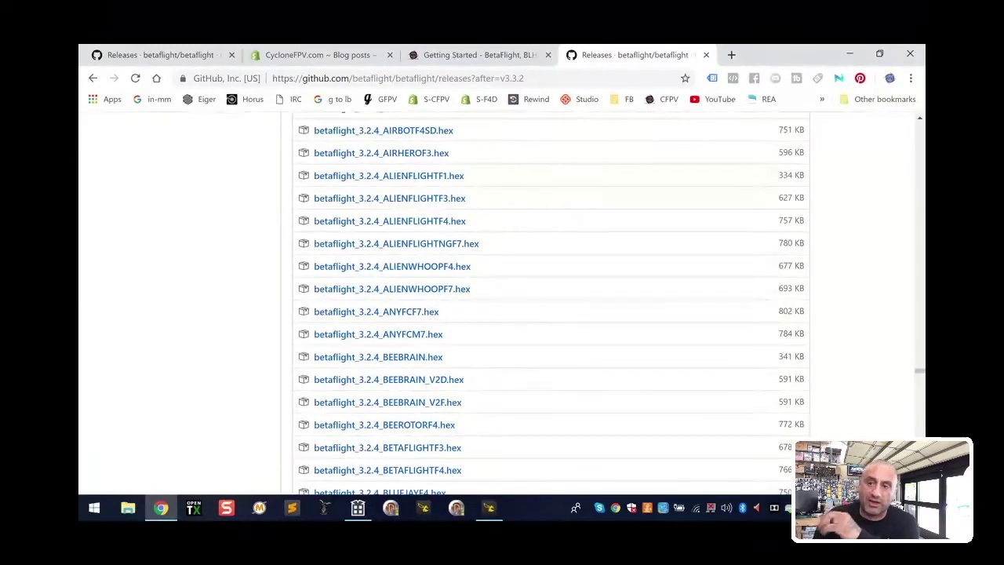
scroll(549, 306, "down", 20)
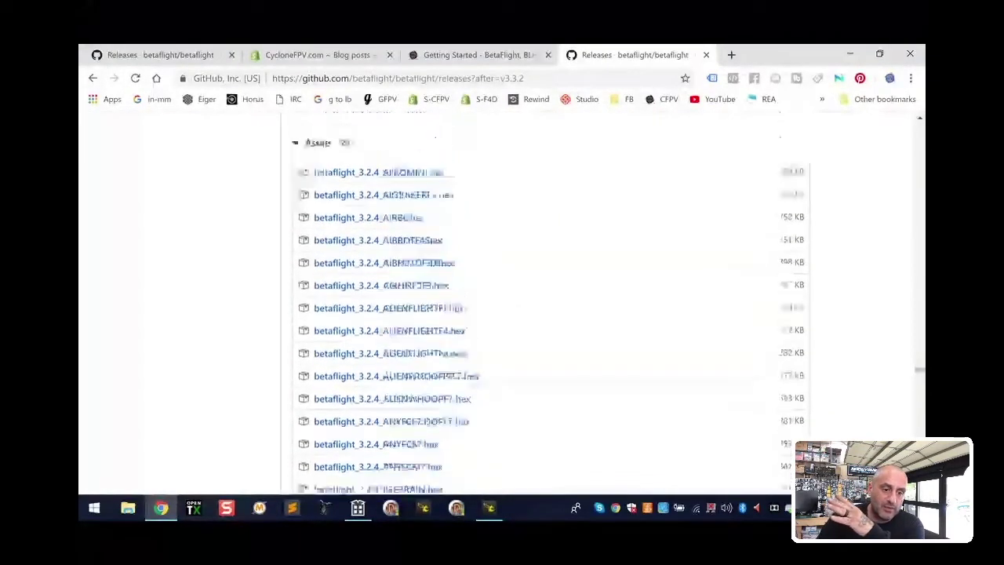
scroll(549, 305, "down", 20)
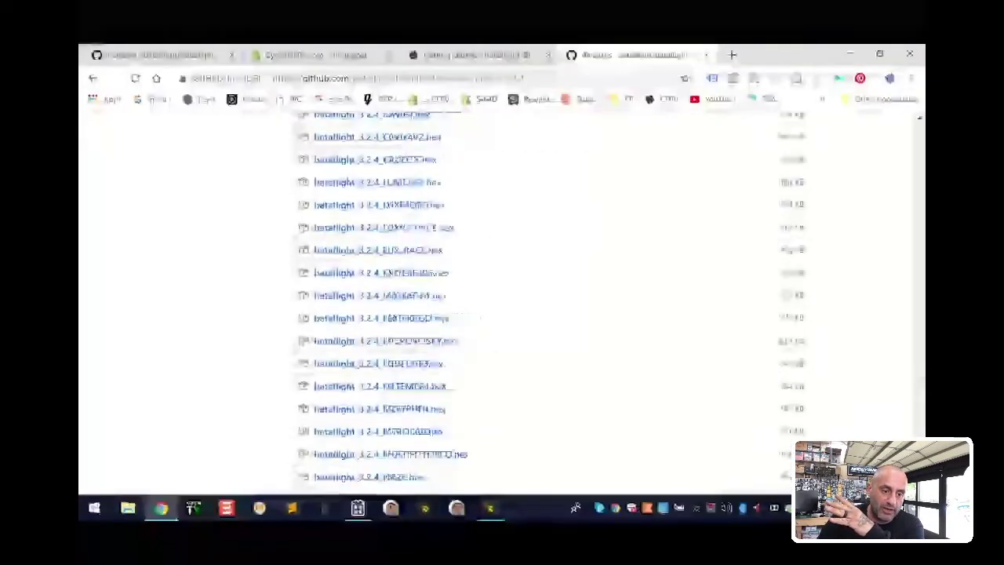
scroll(549, 306, "down", 10)
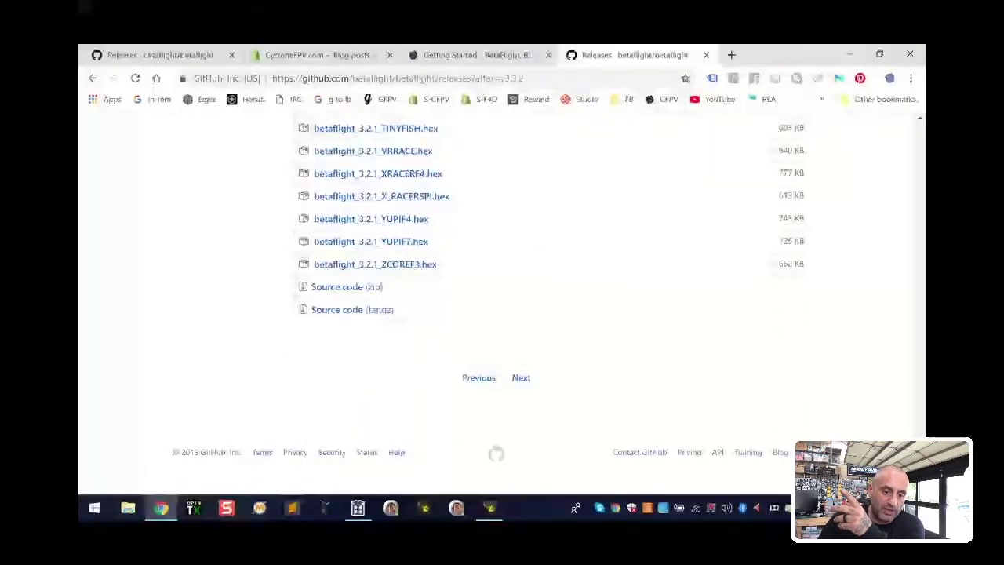
left_click(521, 377)
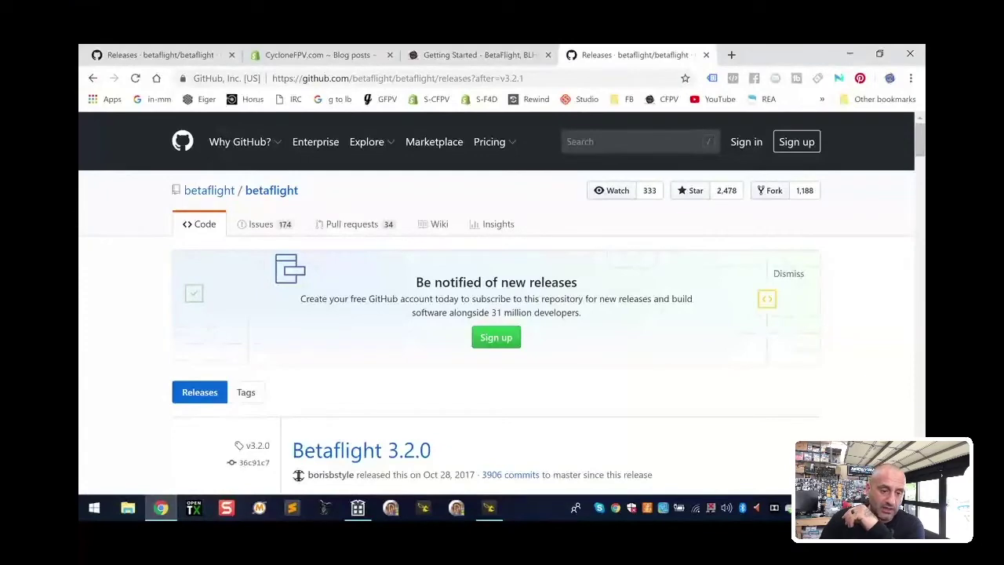
Look over the Betaflight 3.2.0 HEX files and continue to the releases older than 1.7.2.
scroll(502, 306, "down", 15)
scroll(502, 306, "up", 15)
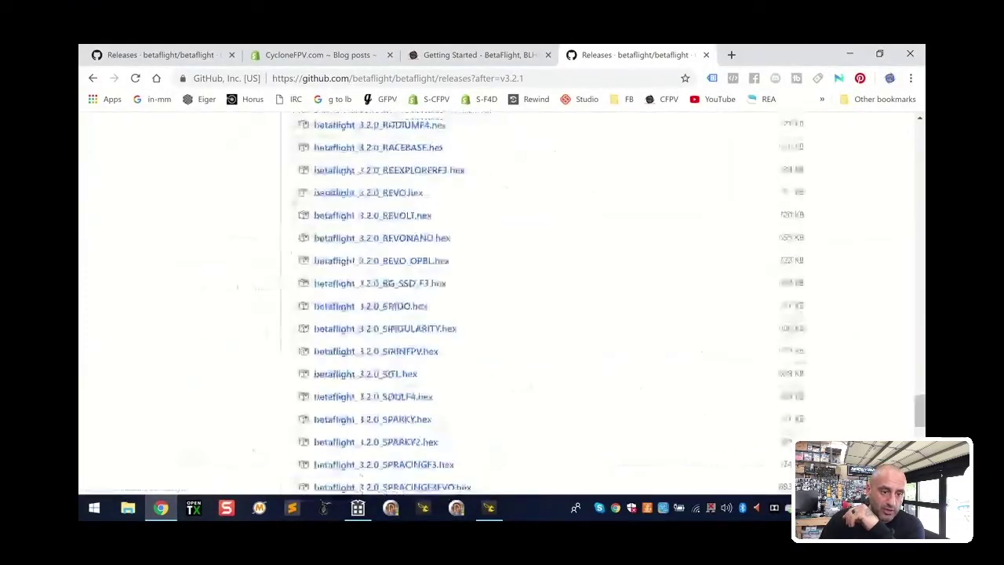
scroll(502, 306, "down", 15)
scroll(502, 306, "up", 3)
scroll(520, 314, "down", 5)
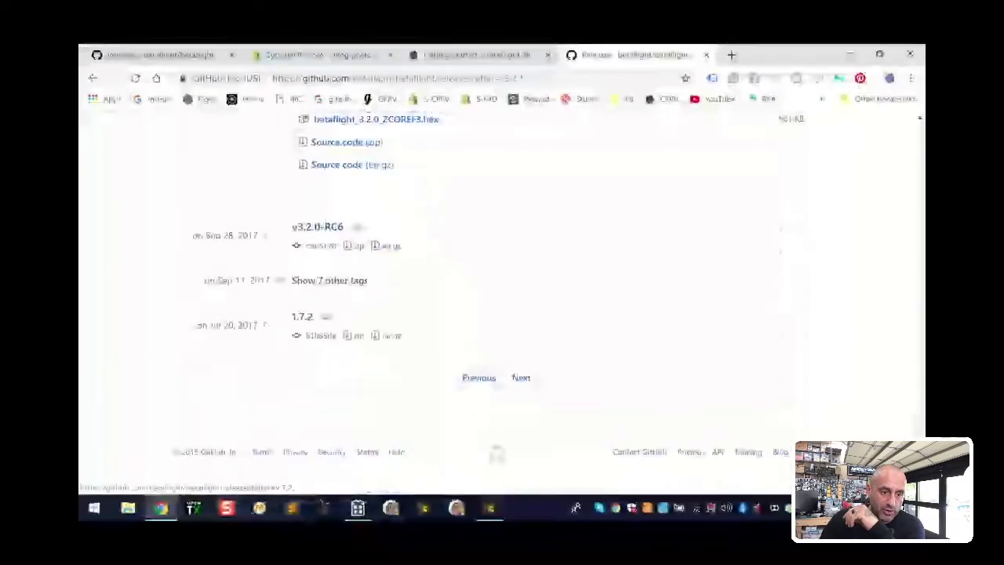
left_click(520, 376)
Look over the CLFL and 1.7 tags and continue to the releases older than CLFL_v2.0.1.
scroll(502, 305, "down", 7)
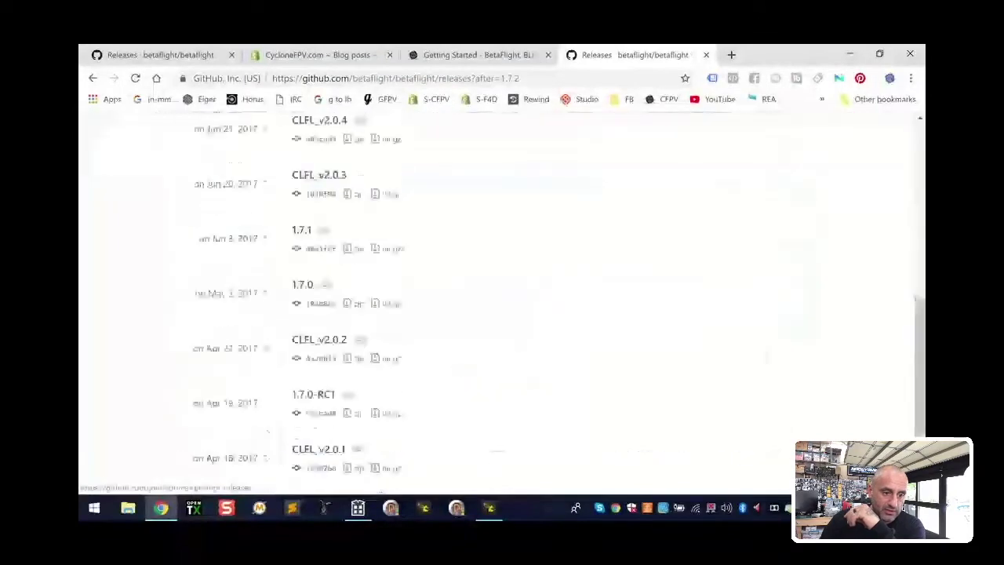
scroll(502, 306, "up", 7)
scroll(502, 306, "down", 4)
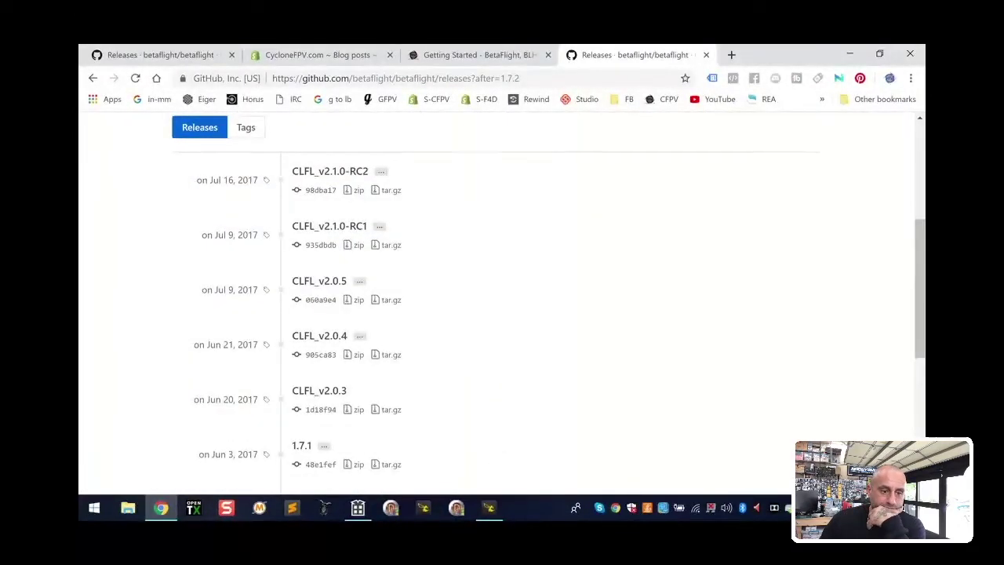
scroll(502, 306, "down", 4)
left_click(520, 378)
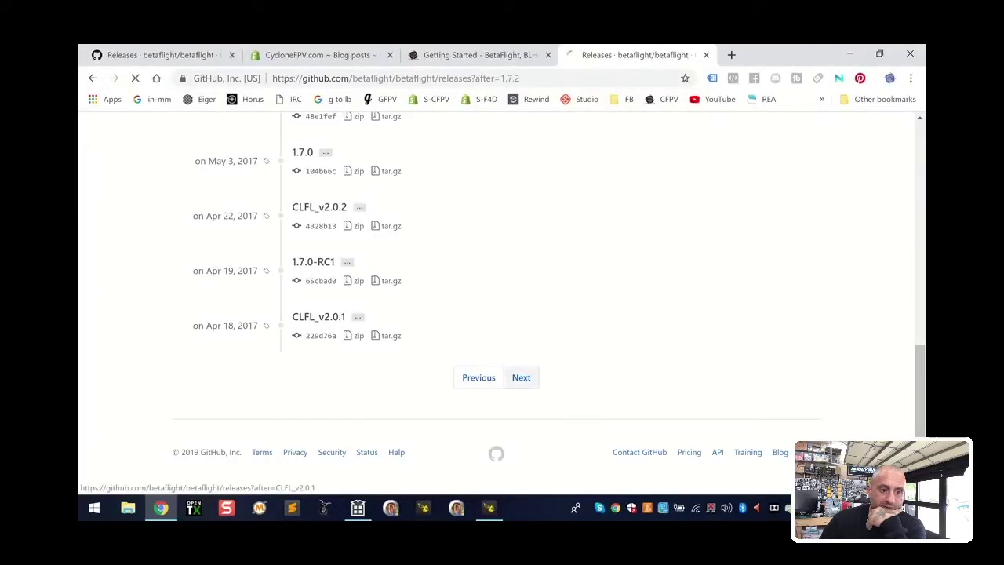
Find the NAZE target among the Betaflight 3.1.6 assets and download betaflight_3.1.6_NAZE.hex.
scroll(502, 306, "down", 10)
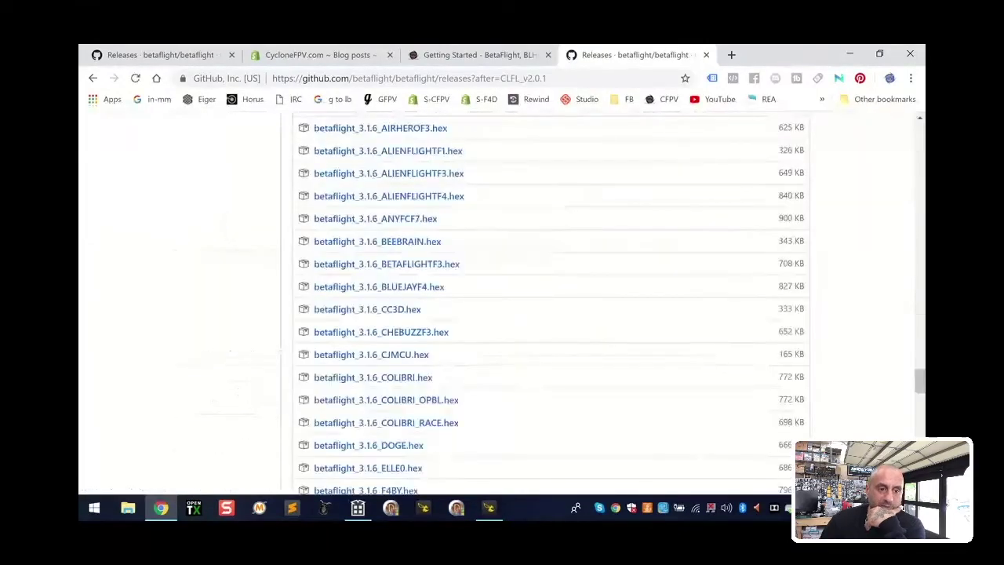
scroll(502, 306, "up", 8)
scroll(502, 306, "down", 12)
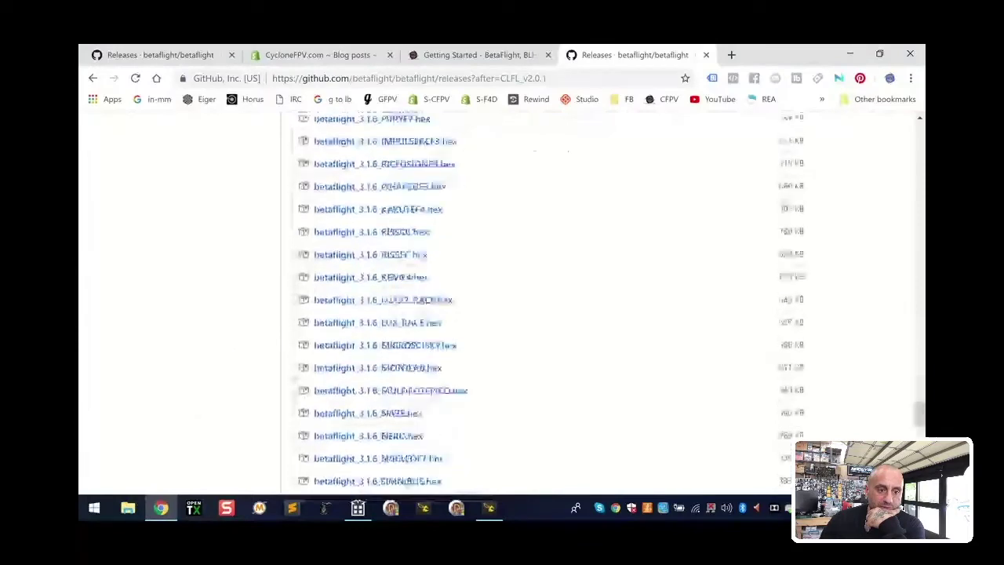
scroll(502, 306, "up", 5)
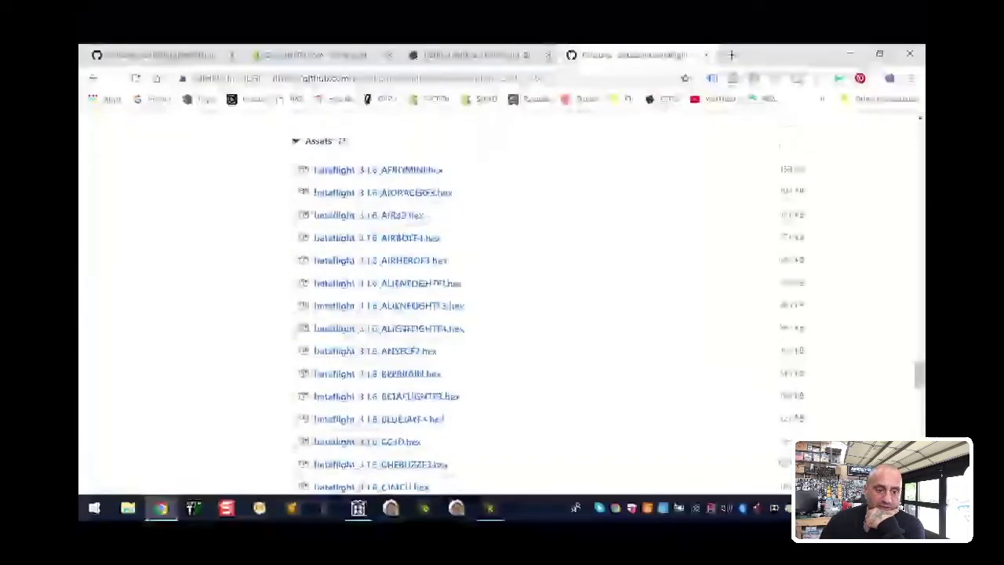
scroll(502, 306, "down", 20)
scroll(498, 450, "up", 10)
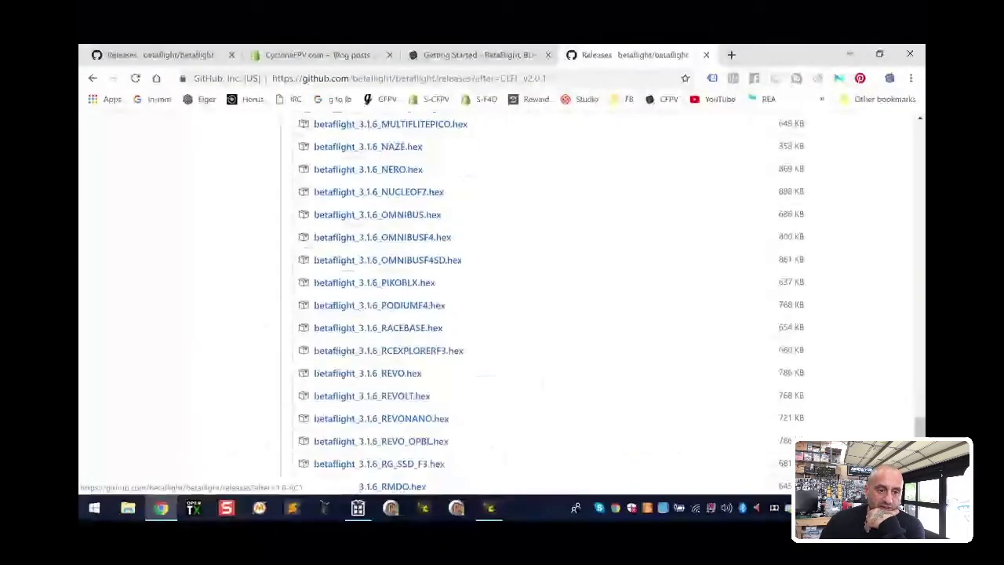
scroll(502, 306, "up", 12)
scroll(502, 306, "down", 6)
scroll(400, 486, "down", 9)
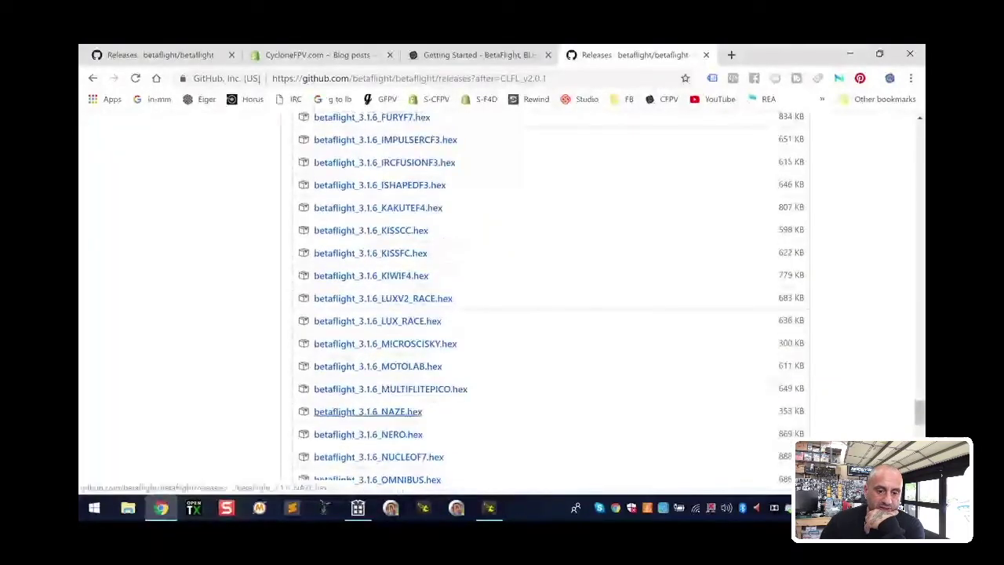
left_click(369, 412)
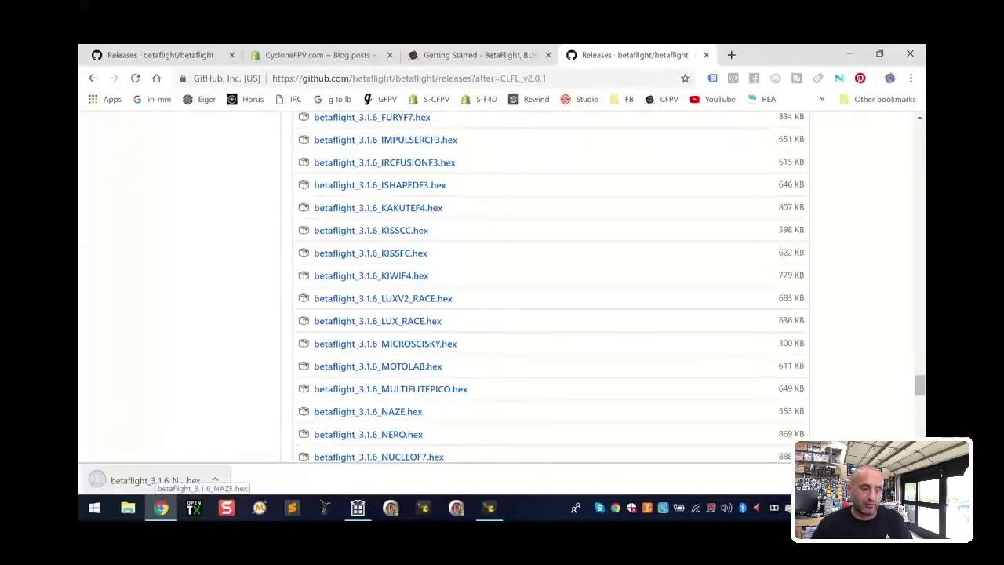
Open the CycloneFPV folder inside Downloads in File Explorer.
left_click(128, 508)
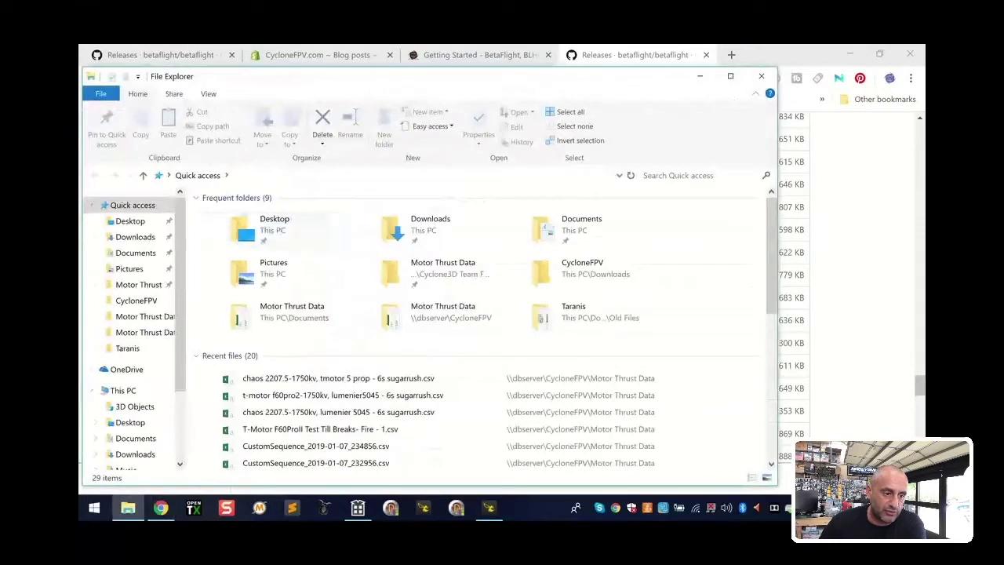
left_click(135, 237)
left_click_drag(266, 244, 239, 217)
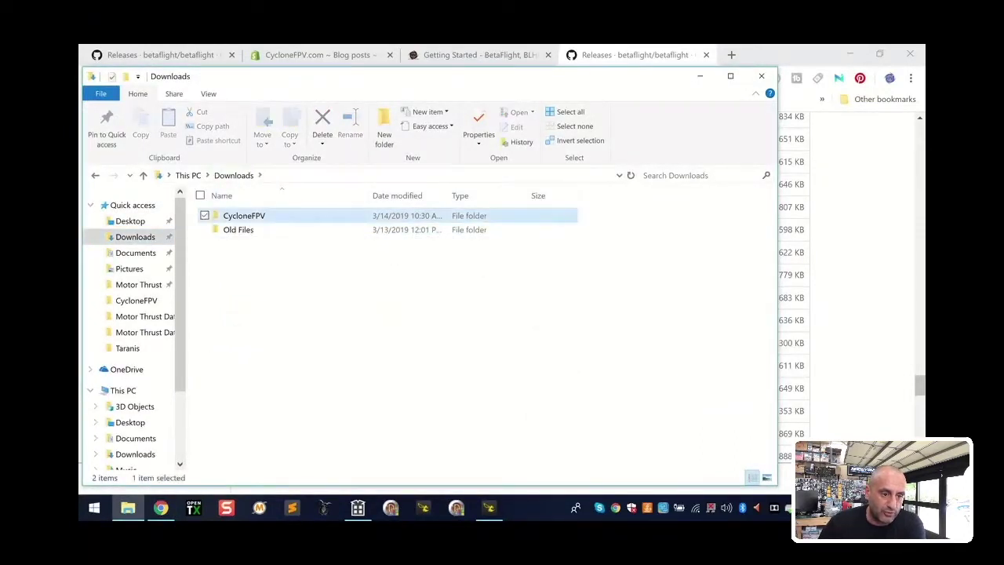
double_click(239, 216)
Create a folder named BetaFlight HEX Files, move betaflight_3.1.6_NAZE.hex into it and open the folder.
right_click(269, 206)
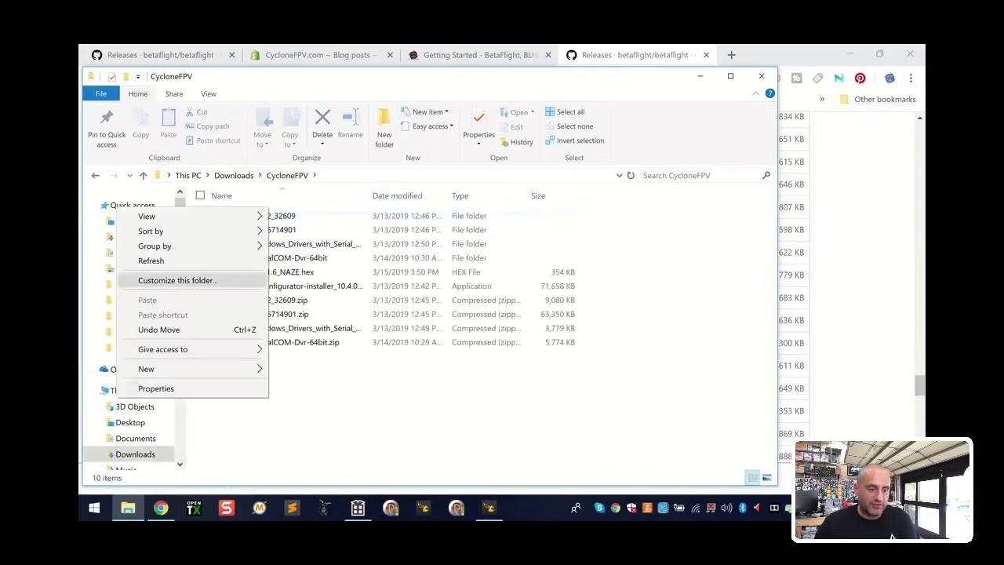
mouse_move(200, 368)
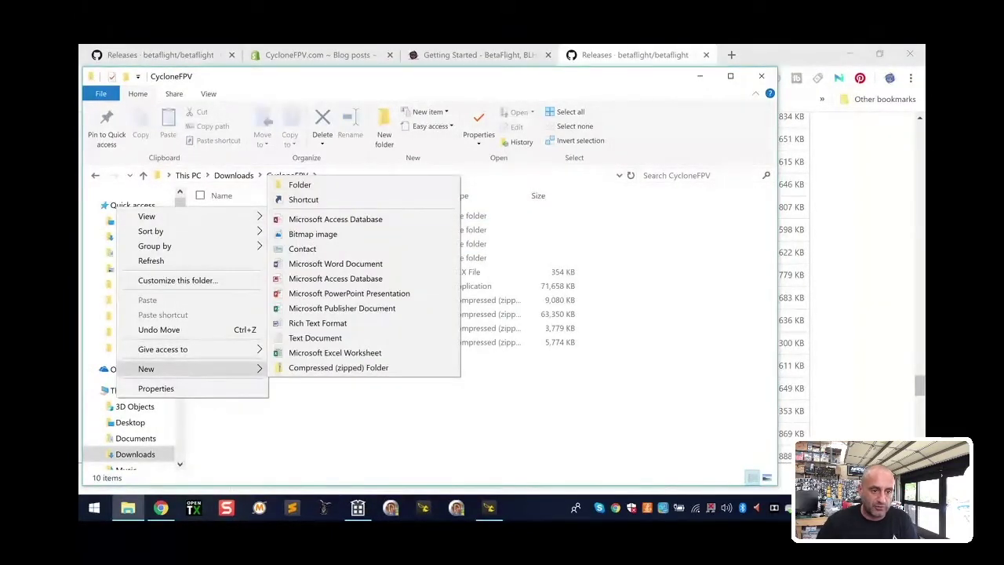
left_click(300, 184)
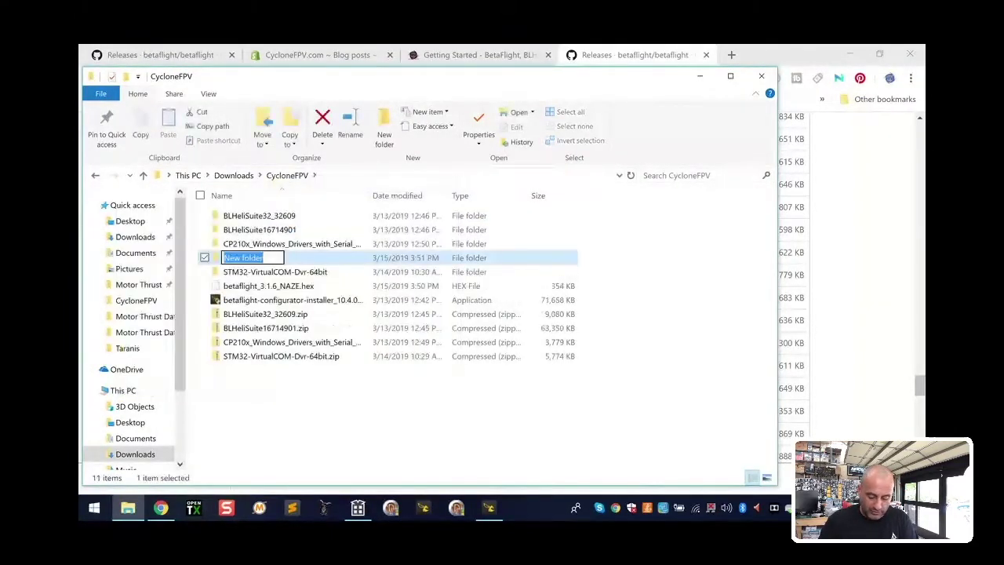
key("backslash")
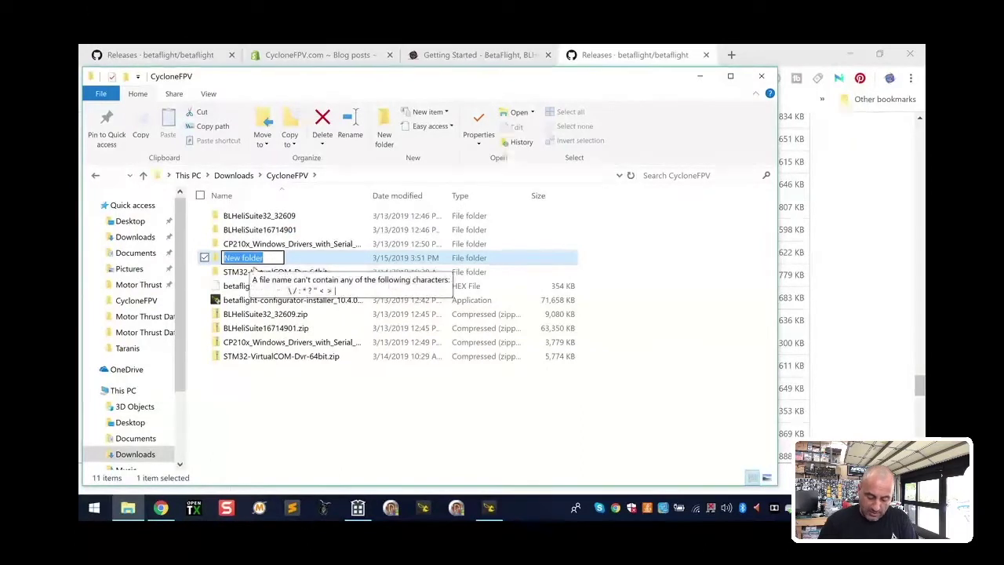
type("BetaFlight HEx F")
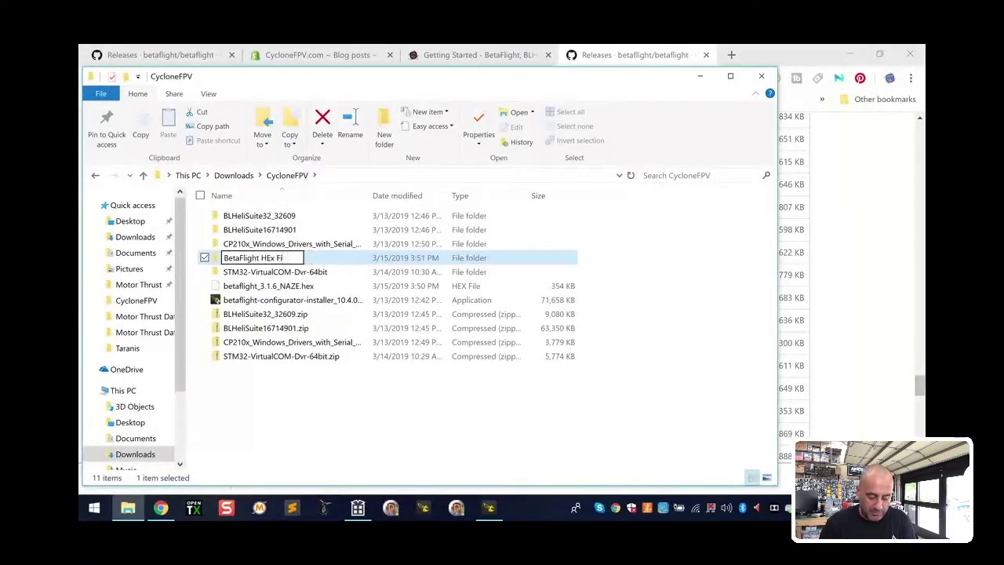
type("i")
key("BackSpace")
key("BackSpace")
key("BackSpace")
key("BackSpace")
type("X")
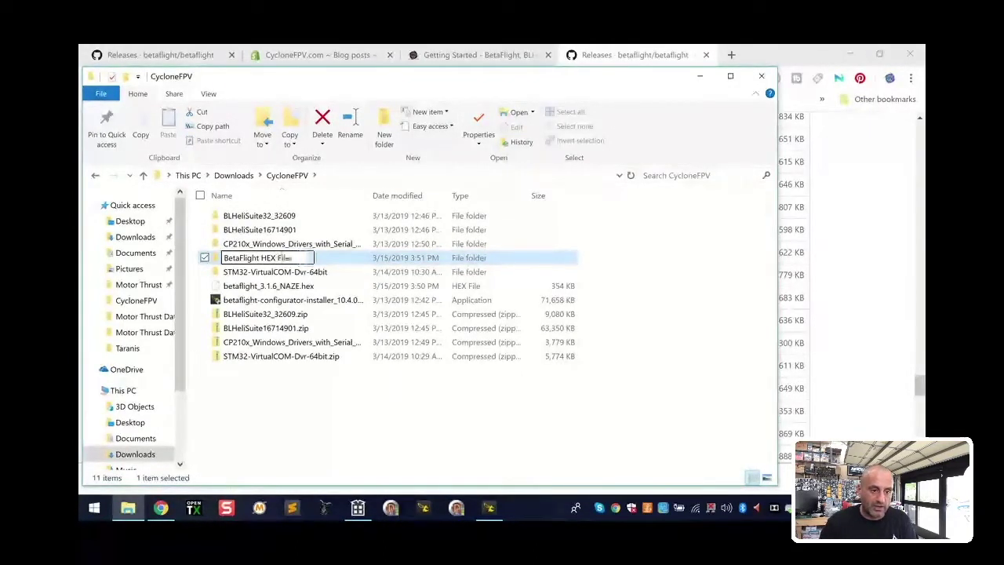
key("Return")
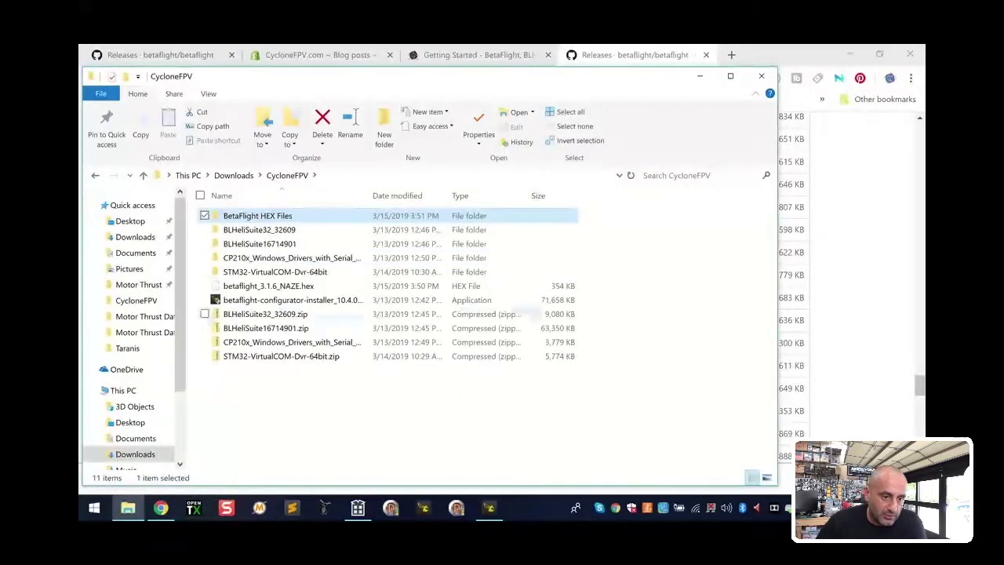
left_click_drag(235, 285, 235, 216)
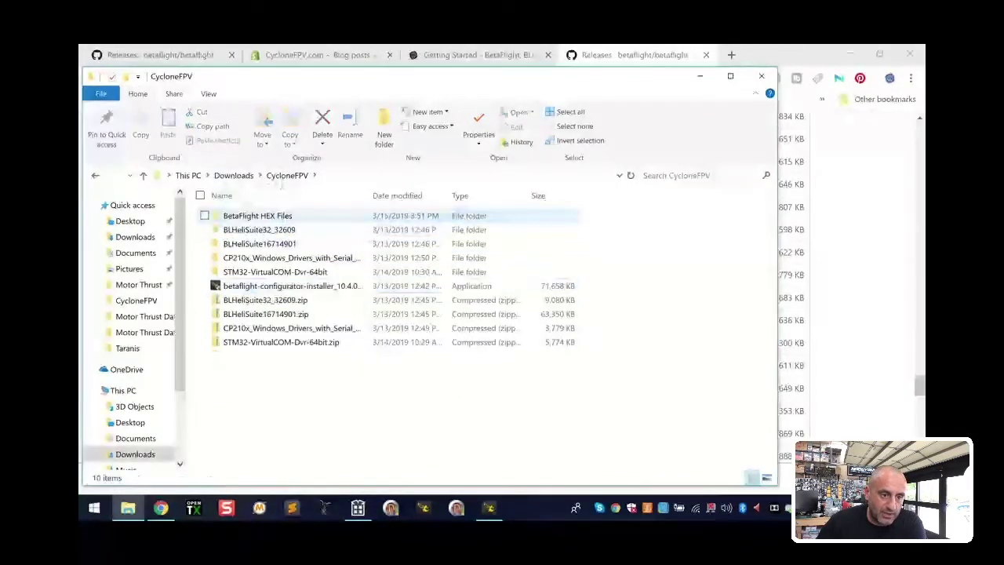
double_click(237, 216)
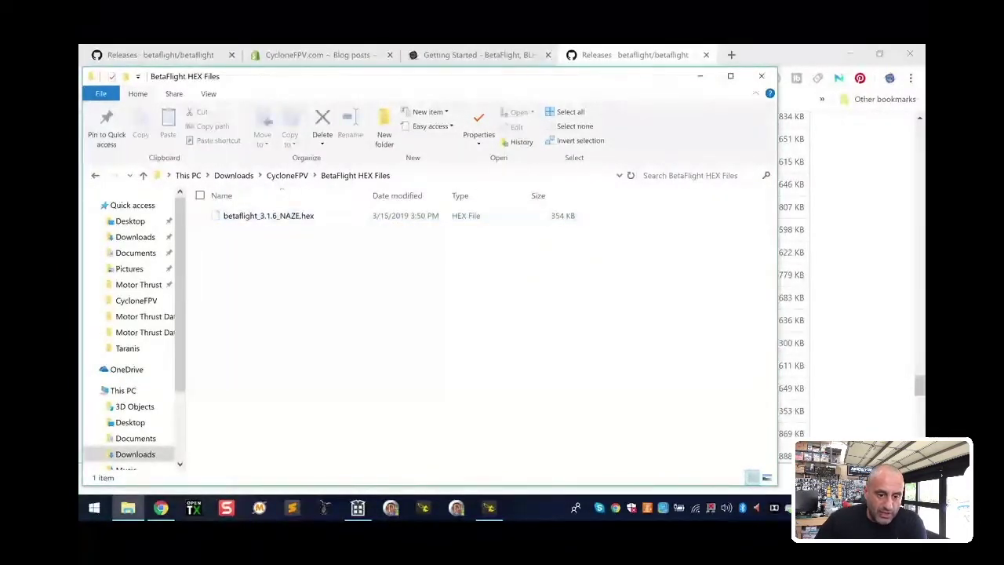
Switch to Betaflight Configurator and load the local betaflight_3.1.6_NAZE.hex from the BetaFlight HEX Files folder into the Firmware Flasher.
left_click(489, 508)
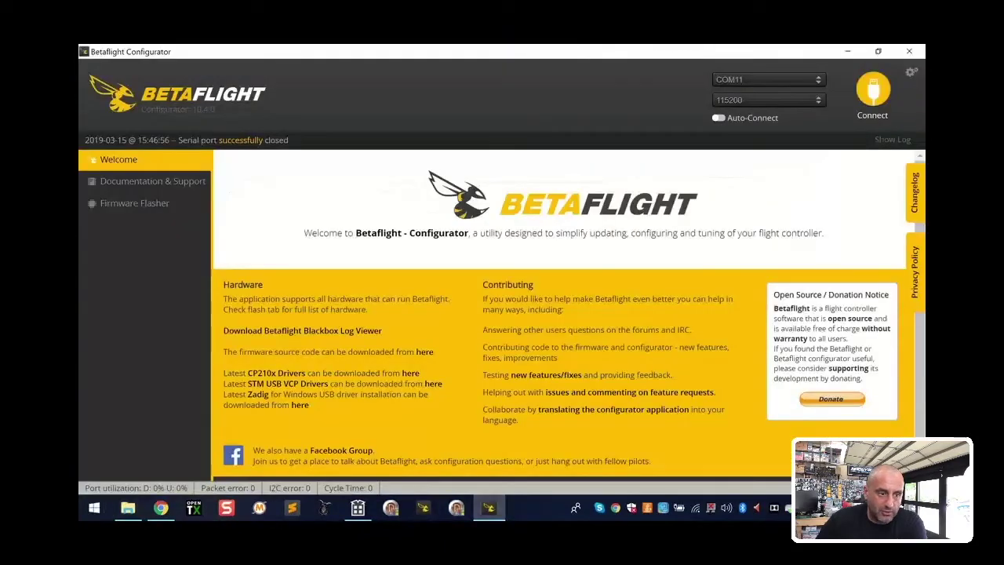
left_click(135, 202)
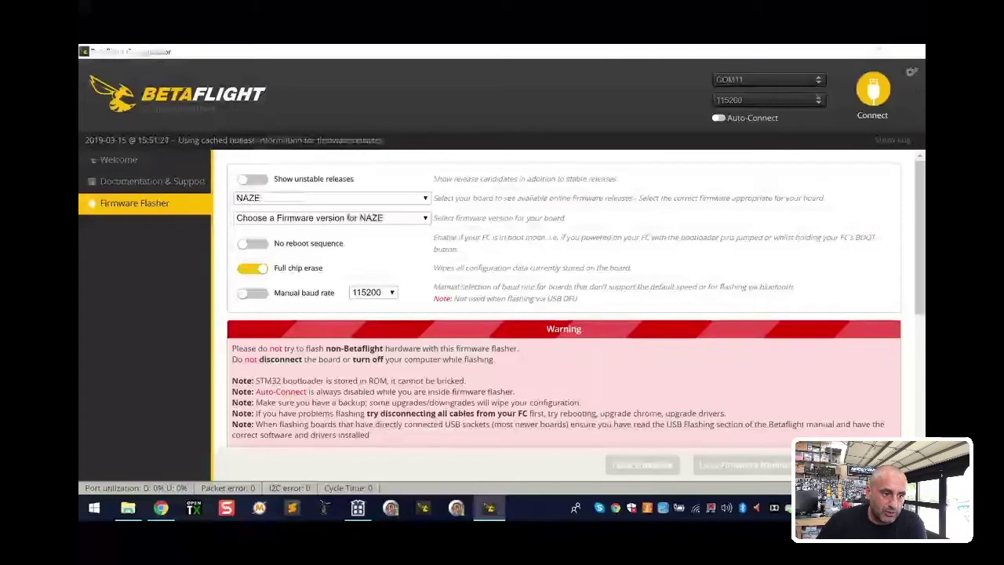
left_click(847, 465)
left_click(135, 197)
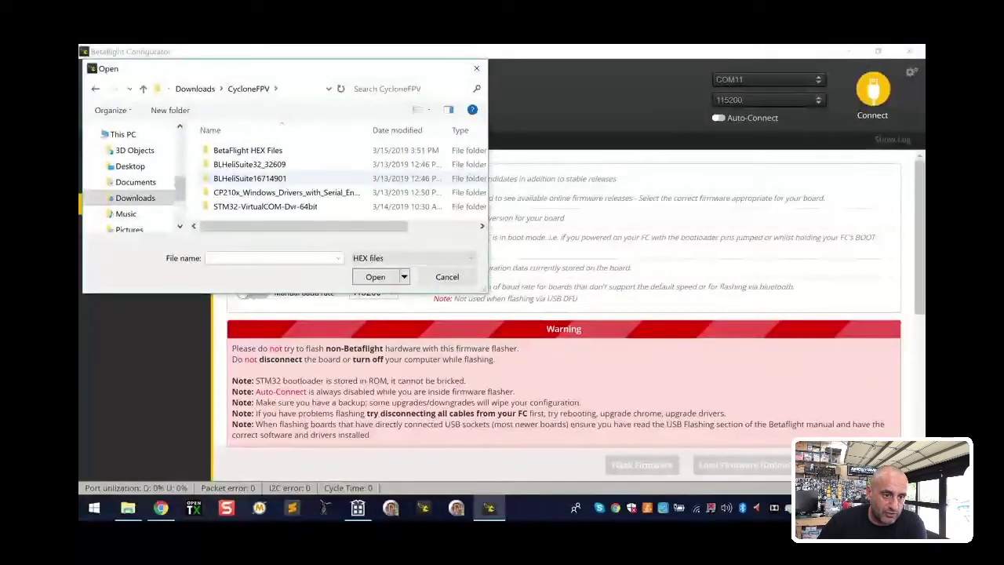
double_click(248, 150)
double_click(258, 150)
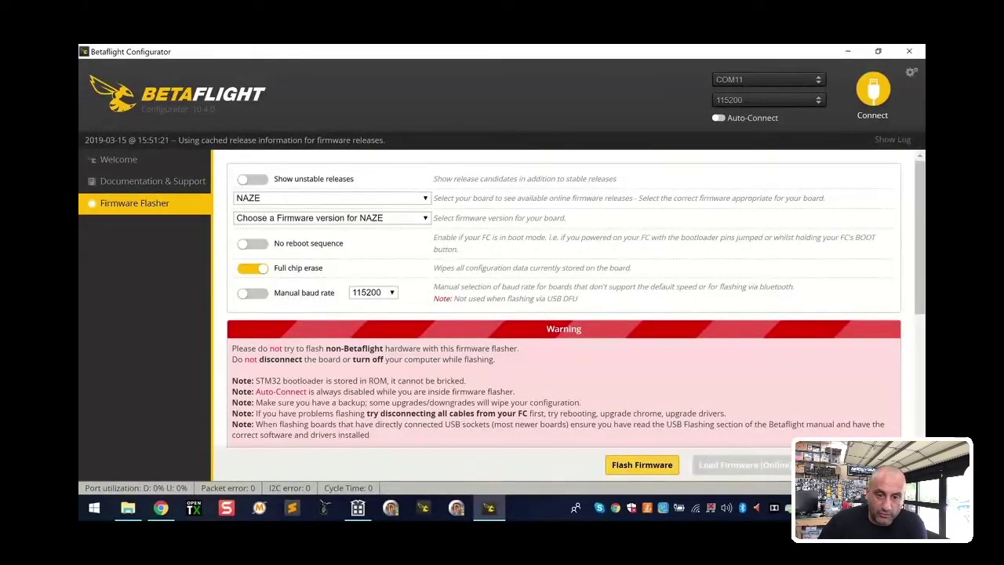
scroll(563, 314, "down", 4)
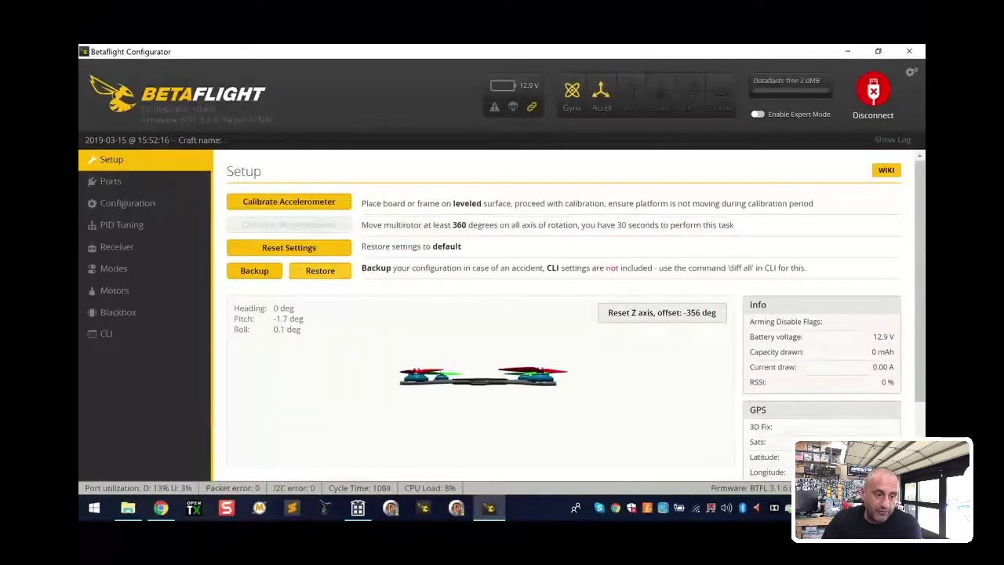
Check the board's installed firmware with the CLI version command, then disconnect the flight controller.
left_click(106, 334)
type("version")
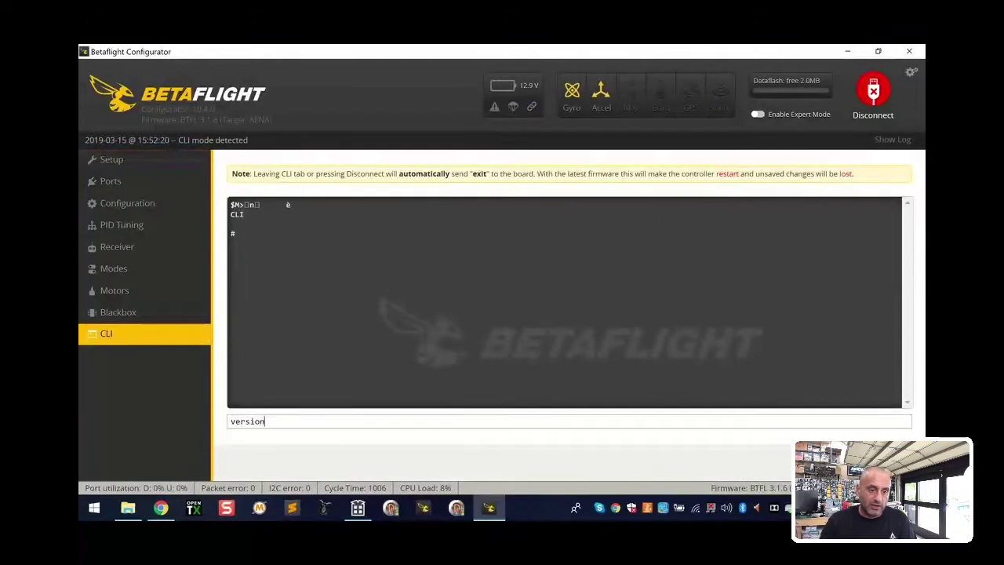
key("Return")
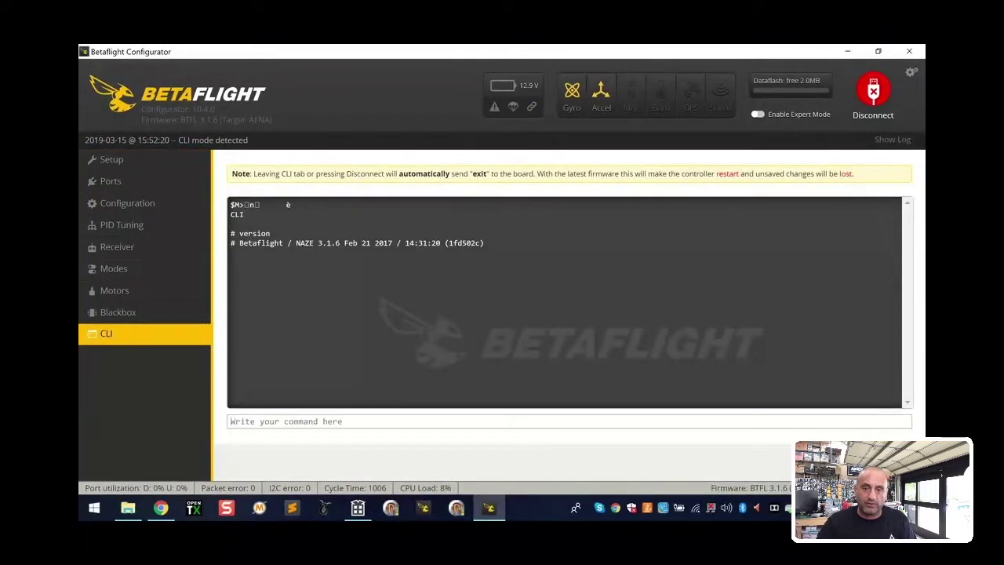
left_click(873, 92)
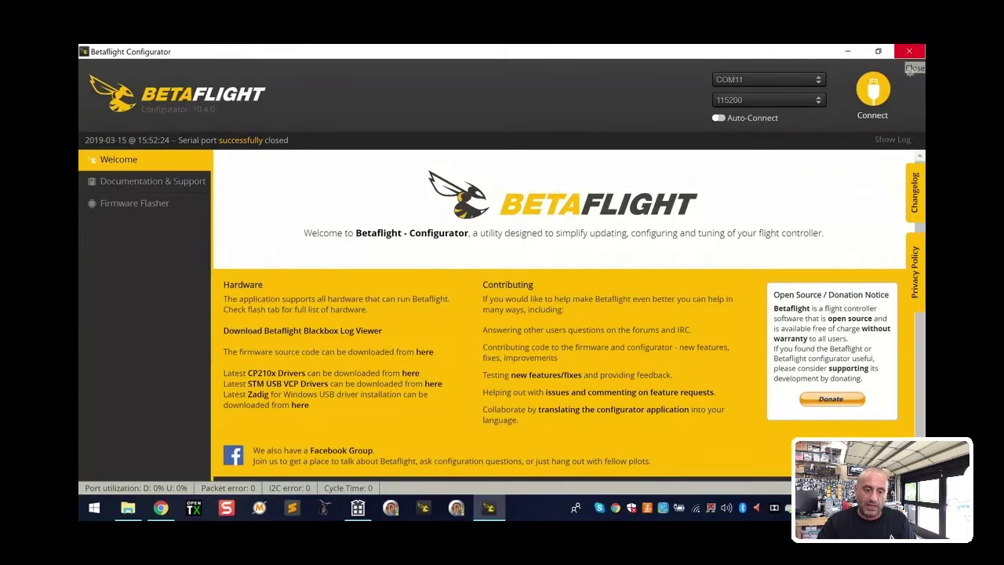
Switch to BLHeliSuite and connect to the flight controller on COM 11 at 115200 baud.
left_click(909, 51)
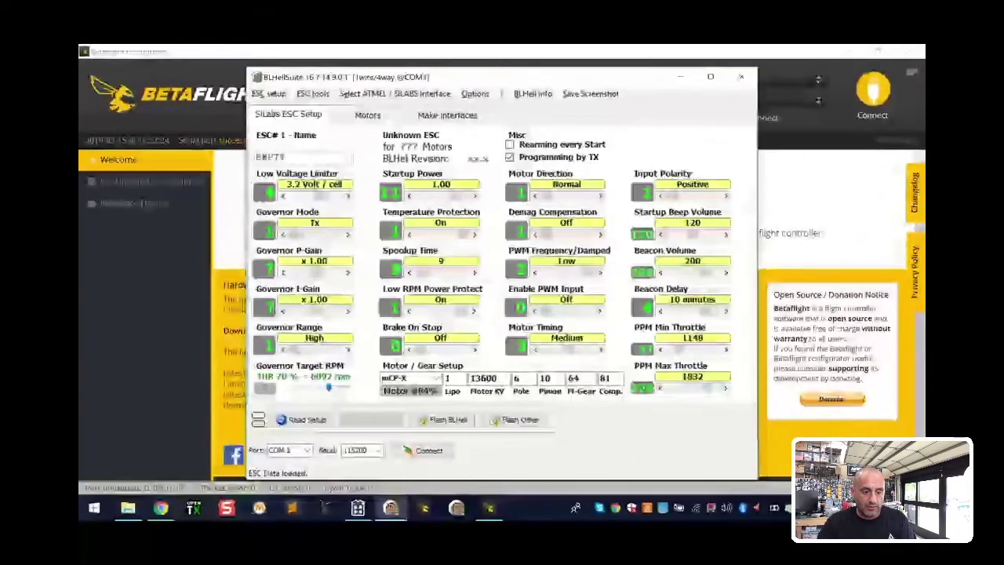
left_click(307, 450)
left_click(314, 462)
left_click(429, 451)
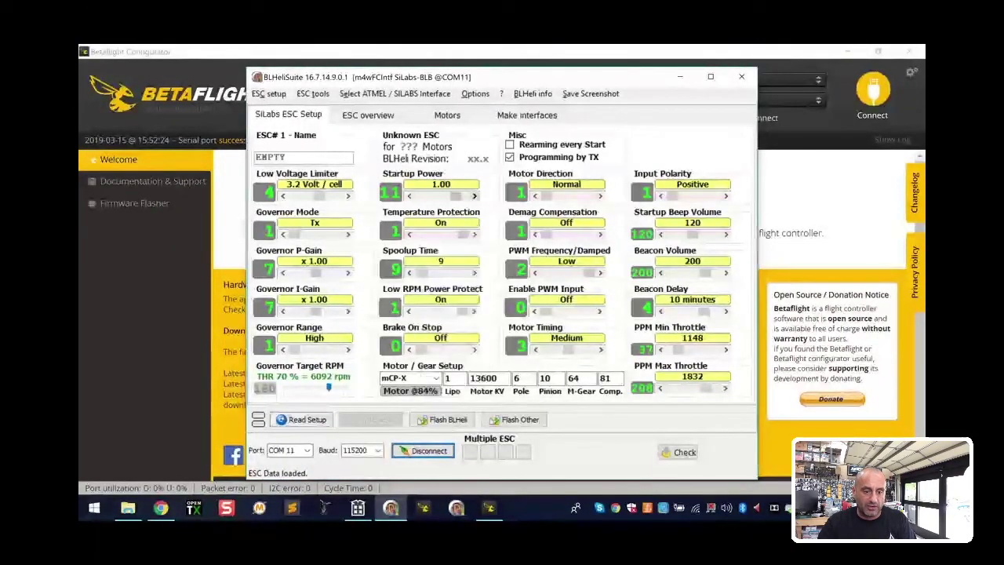
Read the setup of the connected ESCs in Atmel mode and dismiss the information messages.
left_click(300, 419)
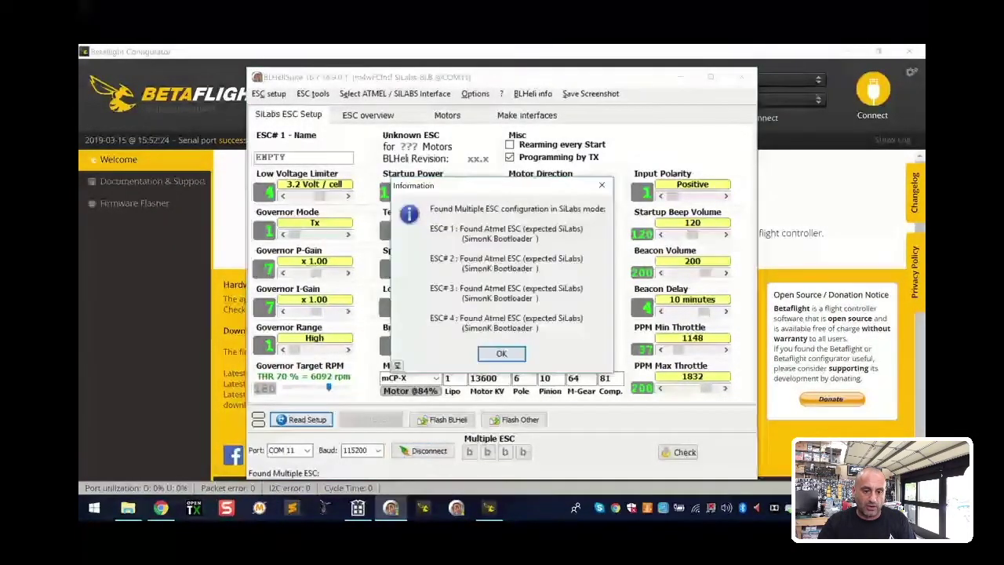
key("Return")
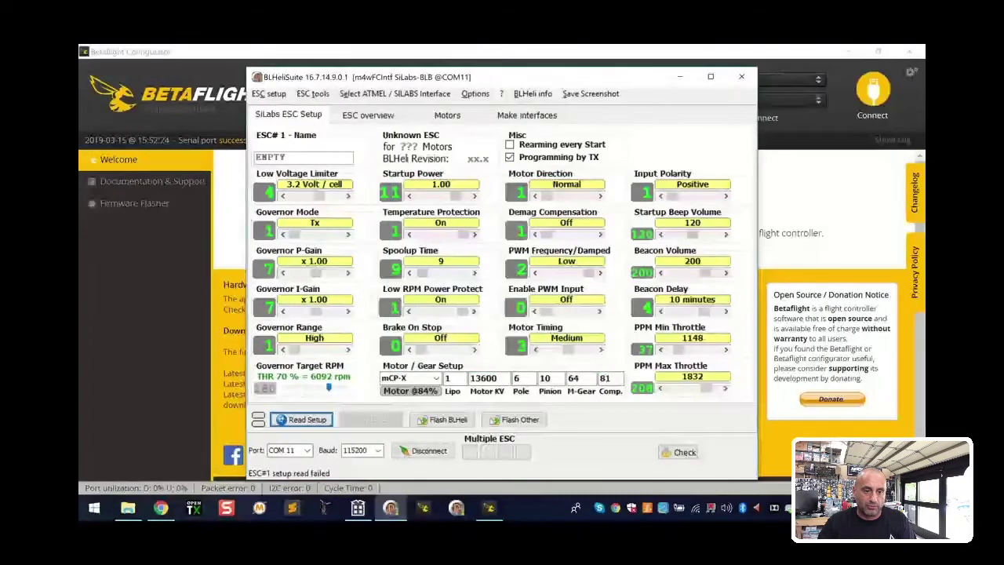
key("alt+Tab")
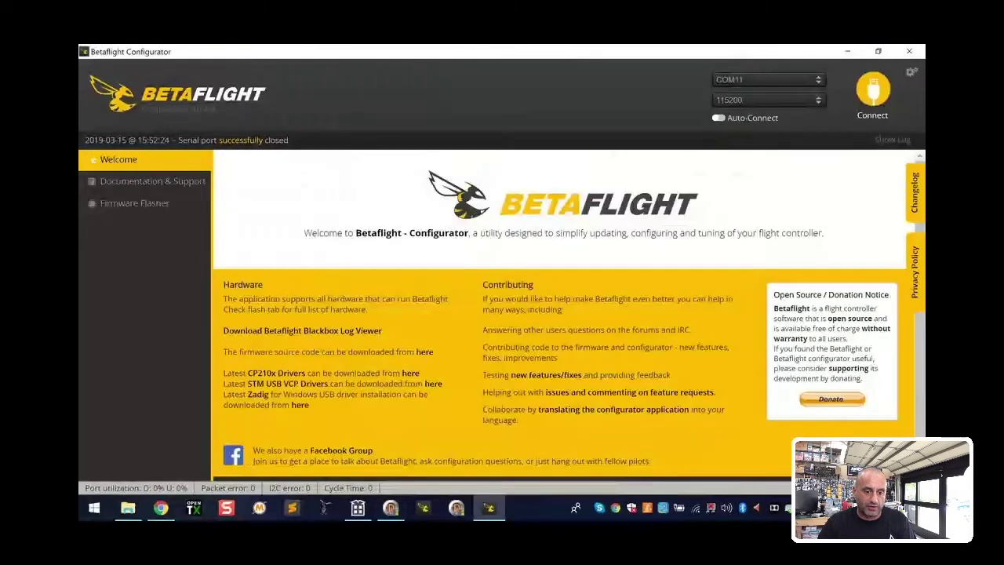
left_click(390, 509)
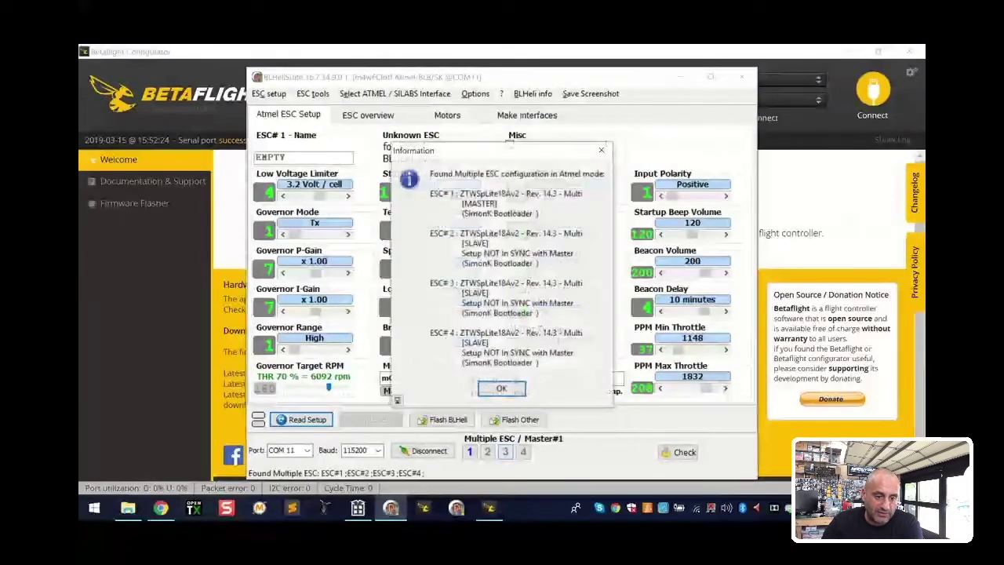
key("Return")
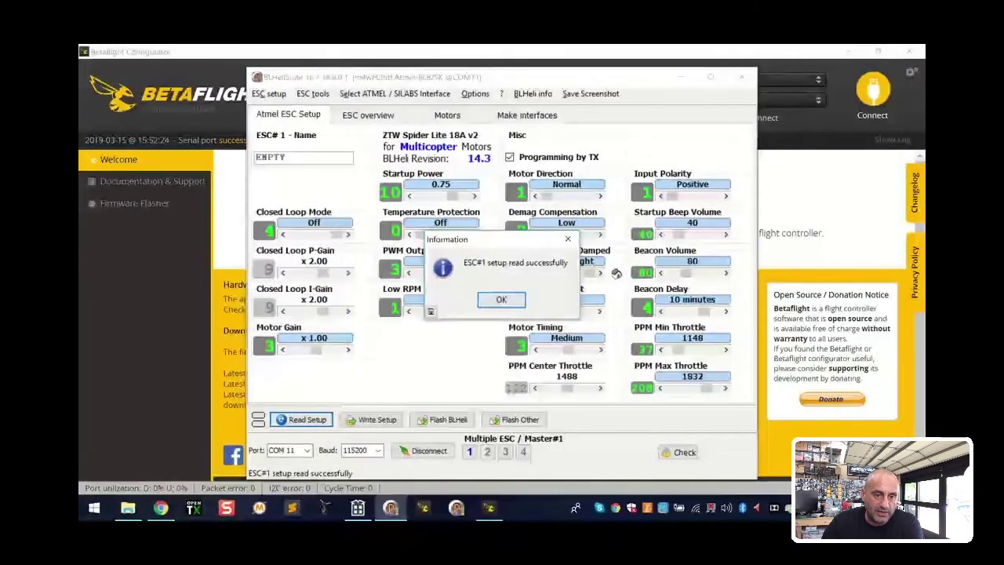
key("Return")
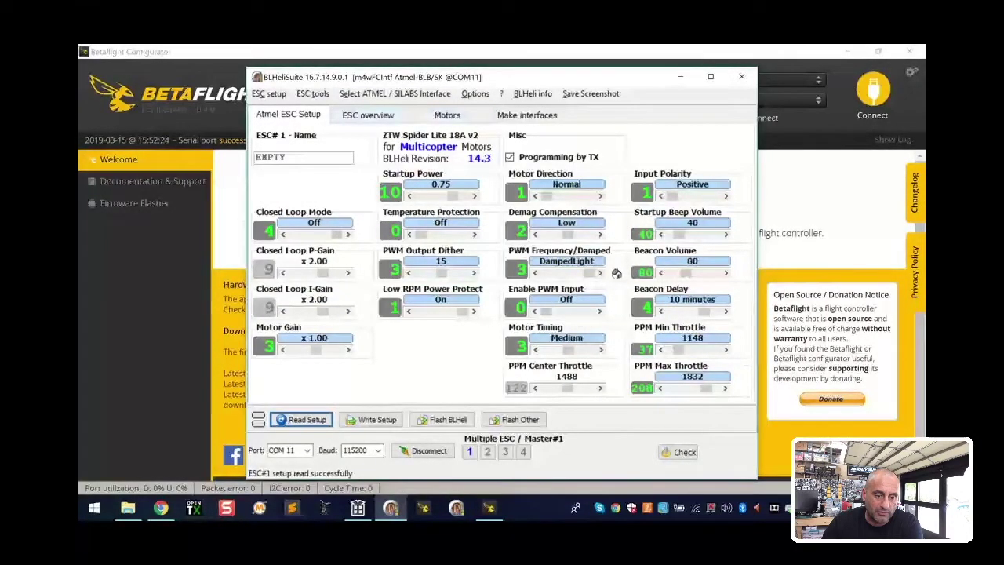
Start flashing ESC #1 with BLHeli Rev 14.9 for ZTW Spider Lite 18A v2 MULTI.
left_click(442, 420)
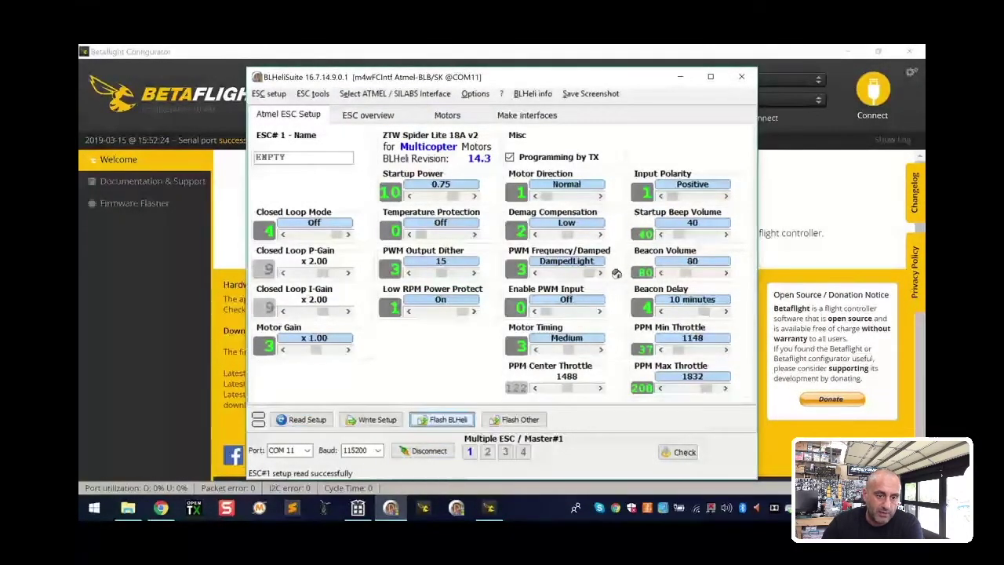
key("Return")
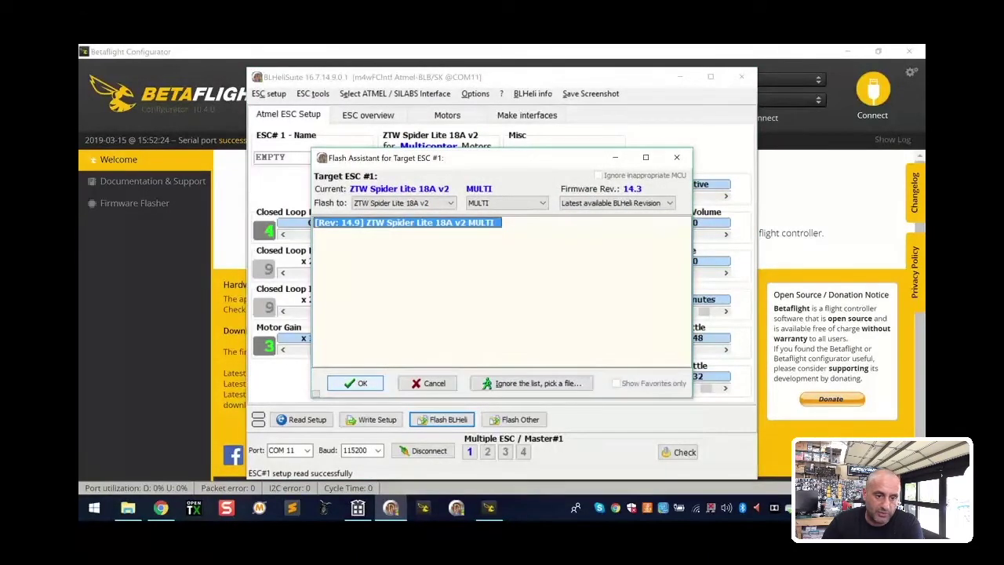
key("Return")
key("Return")
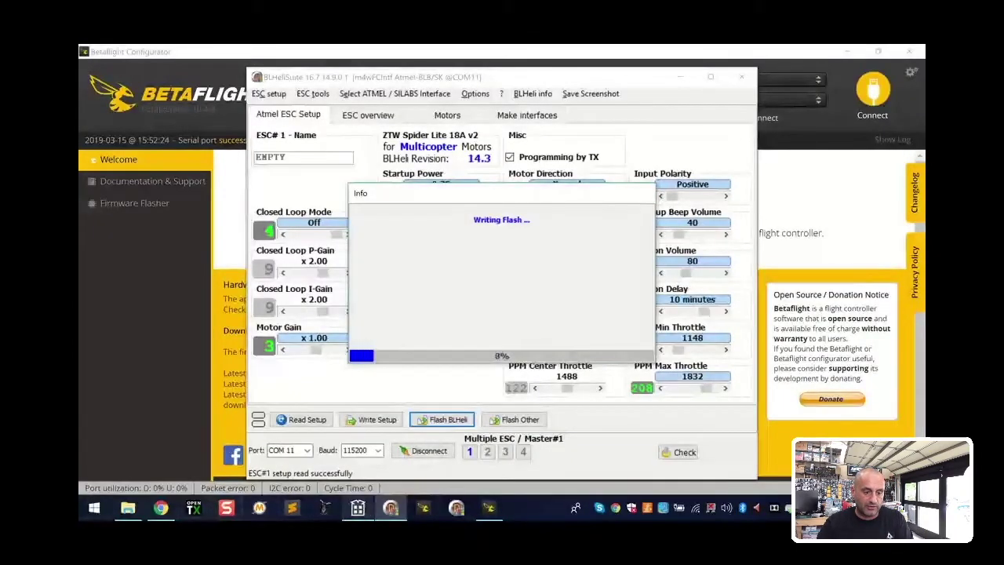
Switch to Chrome, move the flash progress window aside, and review the software and driver links in the Shopify blog post.
left_click(160, 507)
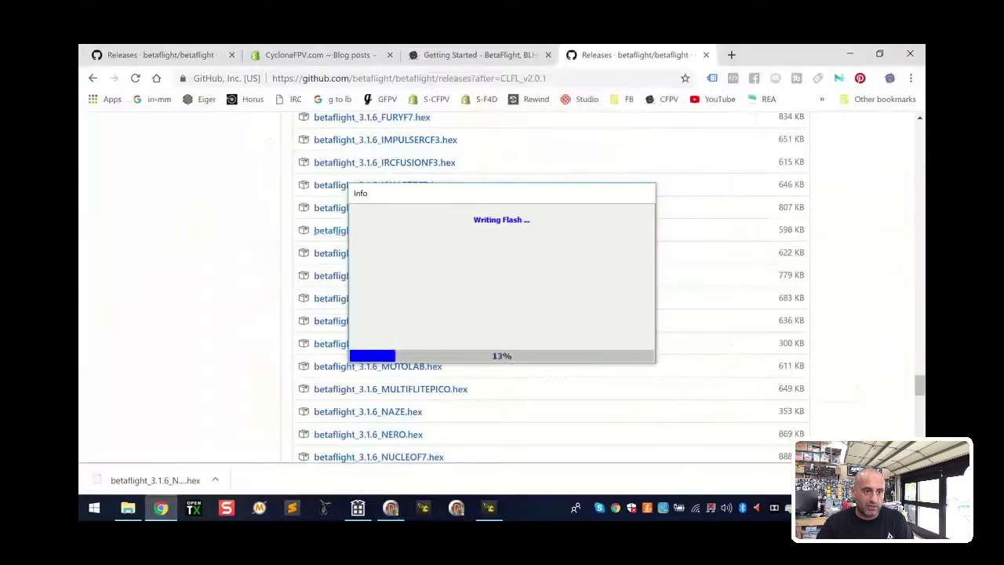
left_click(320, 54)
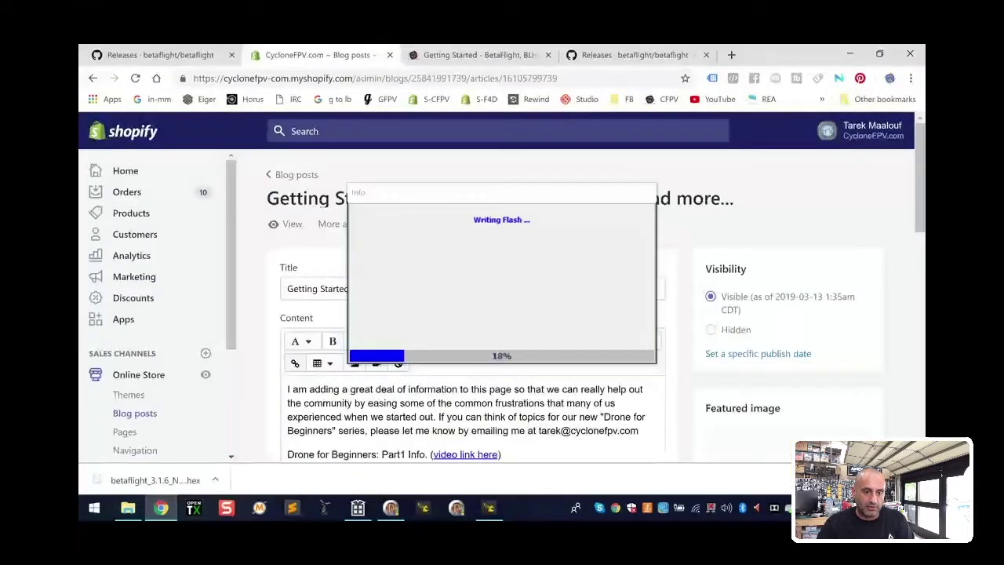
scroll(502, 314, "down", 3)
left_click_drag(470, 193, 445, 246)
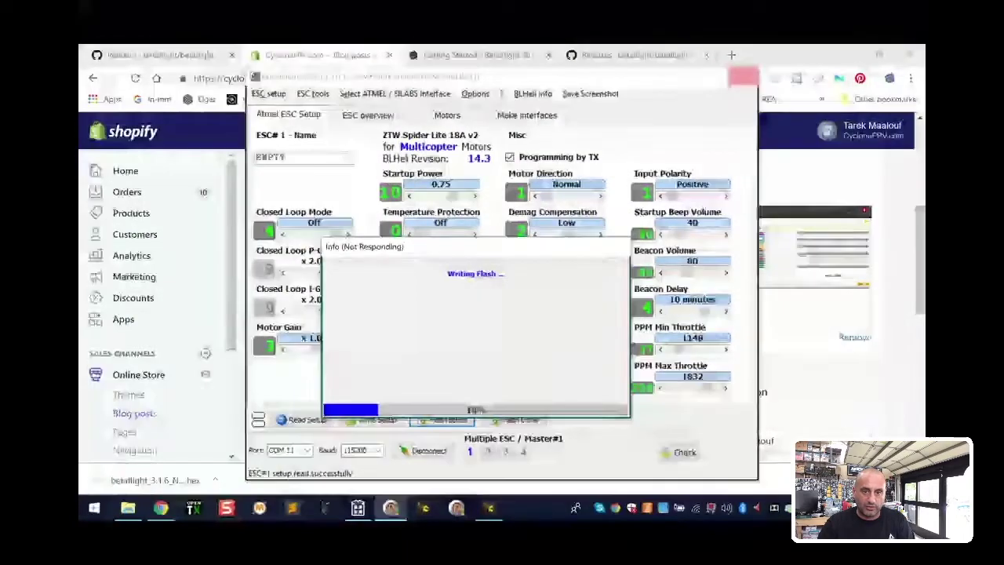
key("alt+Tab")
key("alt+Tab")
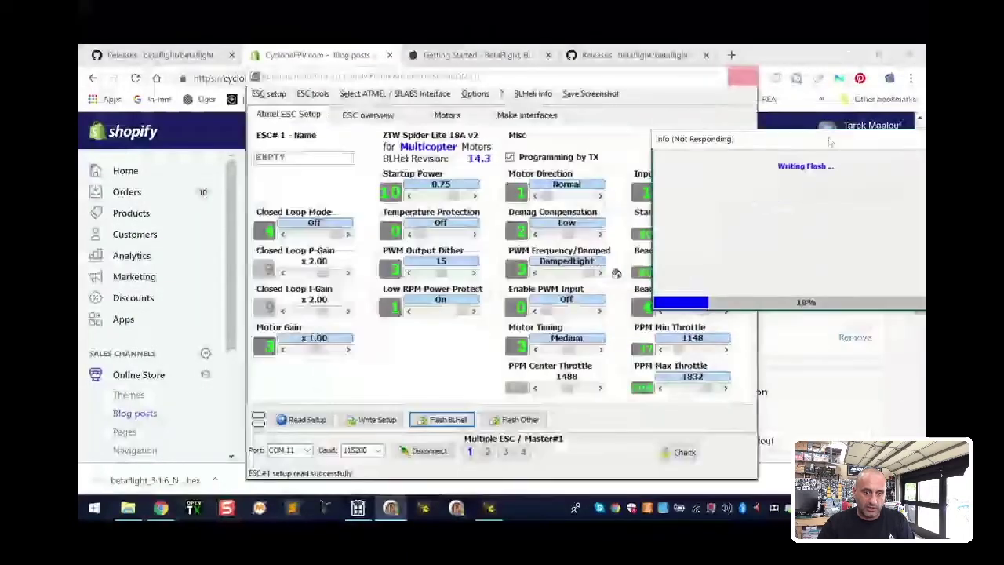
key("alt+Tab")
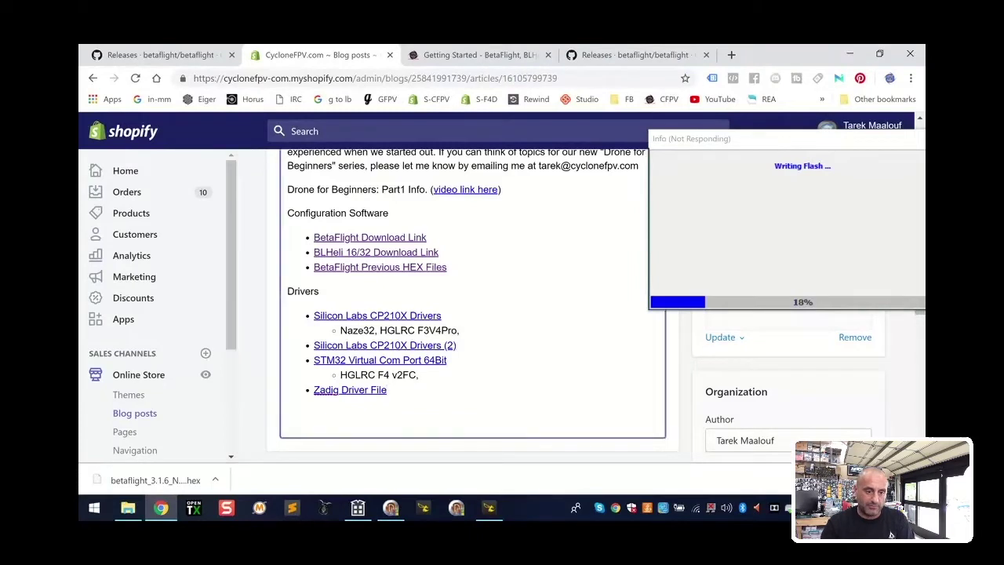
Add the heading "HEX File Updates" on a new line below the Drivers list in the blog post.
key("Return")
type("HEX")
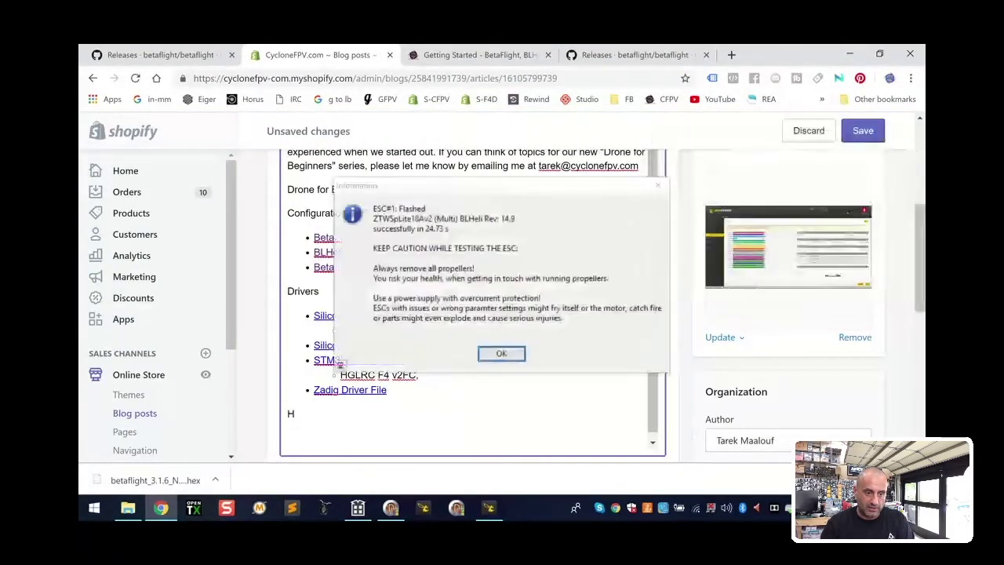
type(" File Ups")
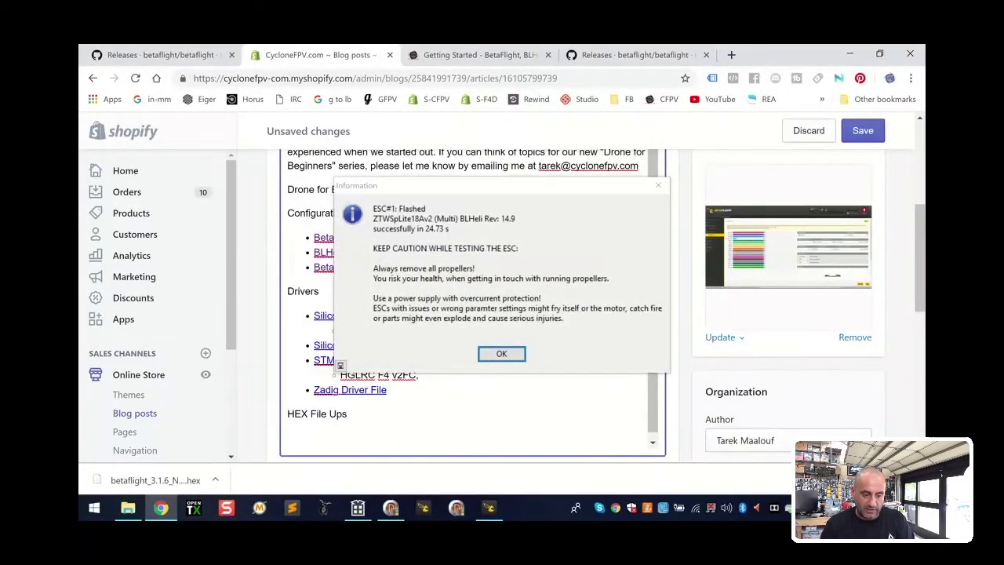
type("UpDATE")
key("BackSpace")
key("BackSpace")
key("BackSpace")
key("BackSpace")
type("dates")
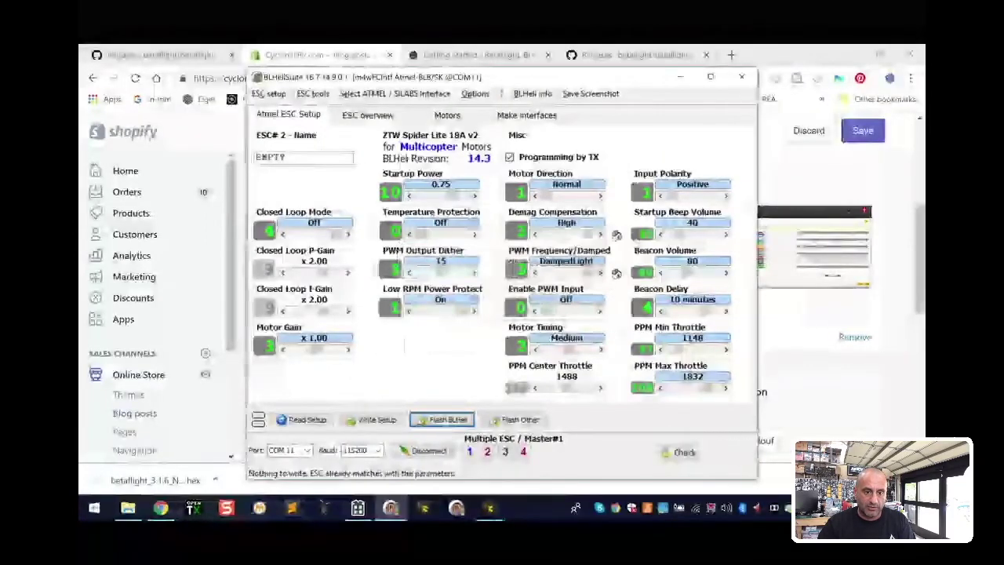
Start flashing ESC #2 with BLHeli Rev 14.9 for ZTW Spider Lite 18A v2 MULTI.
key("Return")
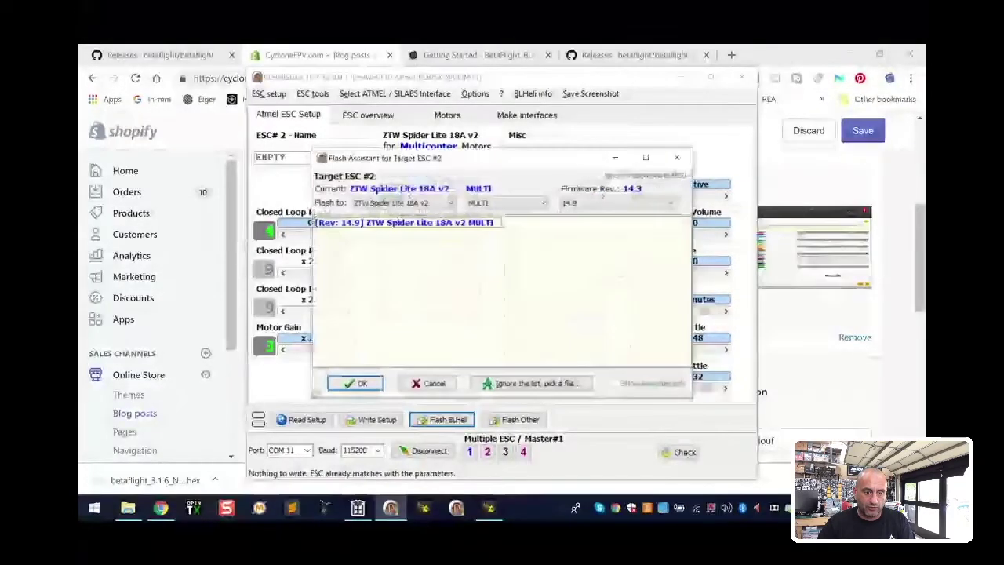
key("Return")
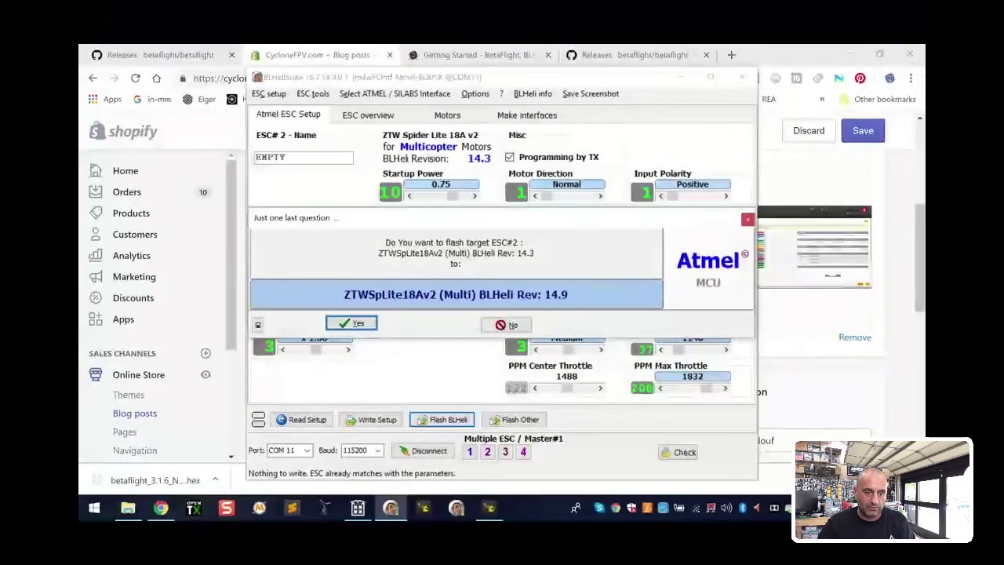
key("Return")
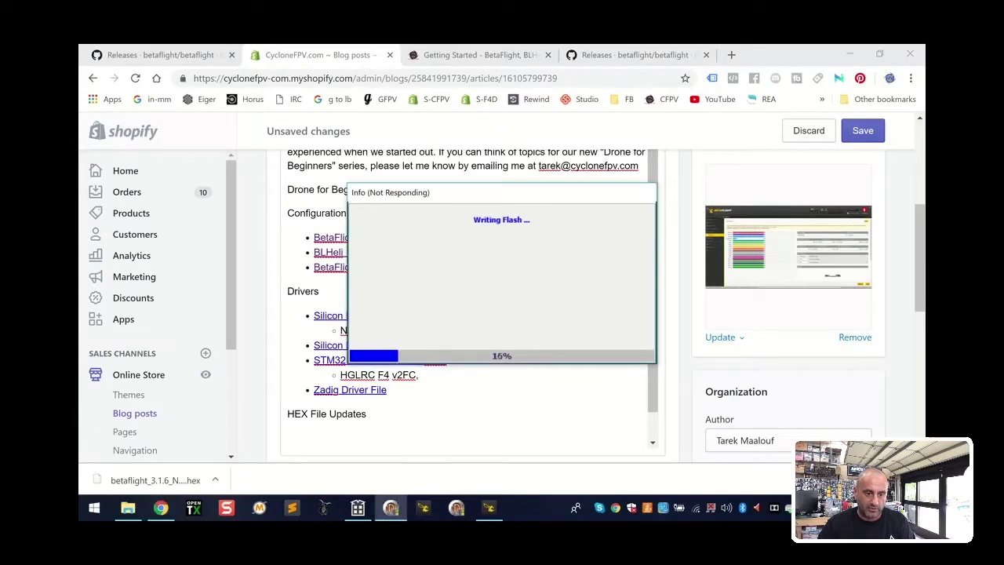
Start a bulleted entry "Naze32" under the HEX File Updates heading and check the 3.1.6 hex file list on the GitHub releases page.
left_click(362, 414)
key("Return")
scroll(361, 414, "up", 5)
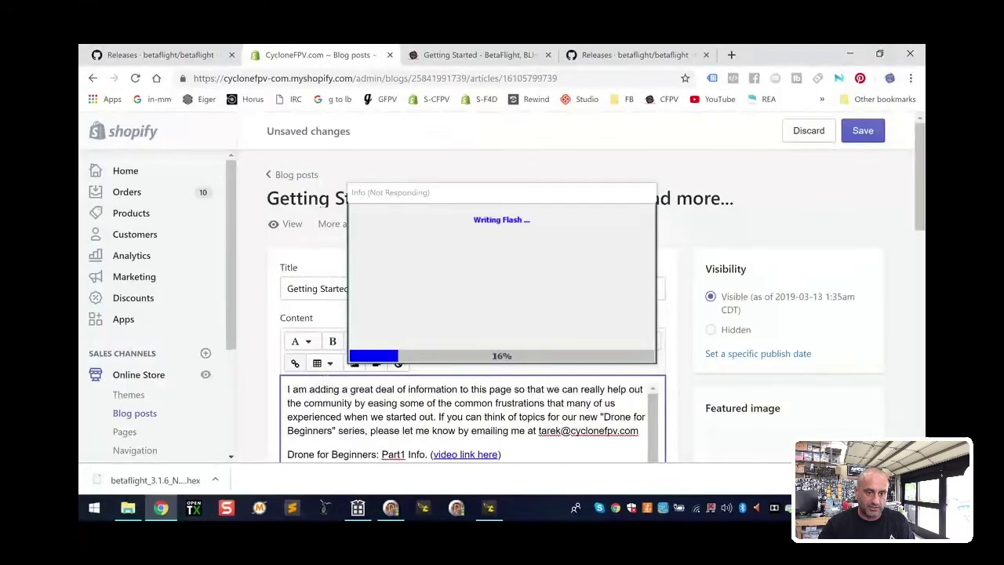
left_click_drag(487, 195, 748, 163)
key("alt+Tab")
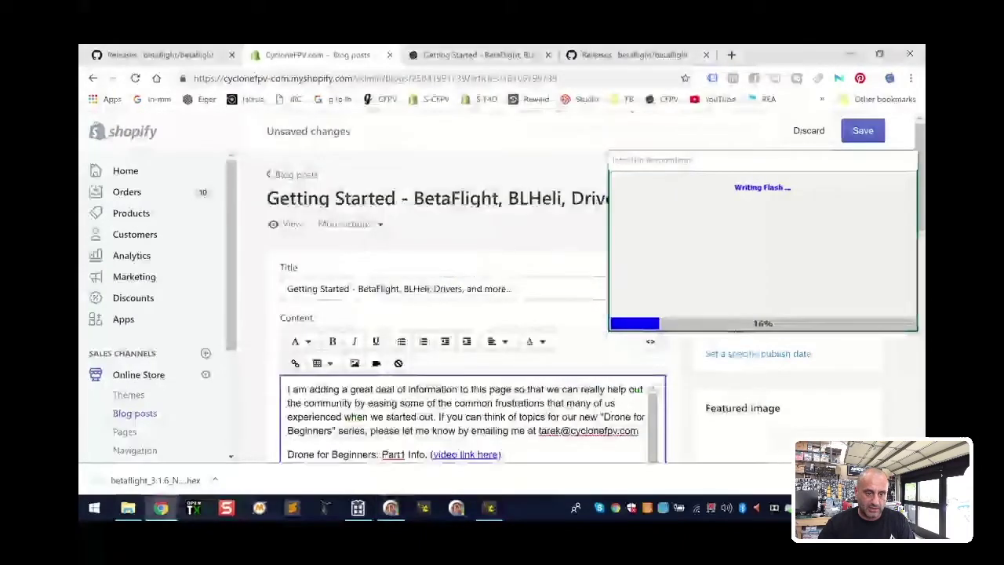
scroll(471, 353, "down", 10)
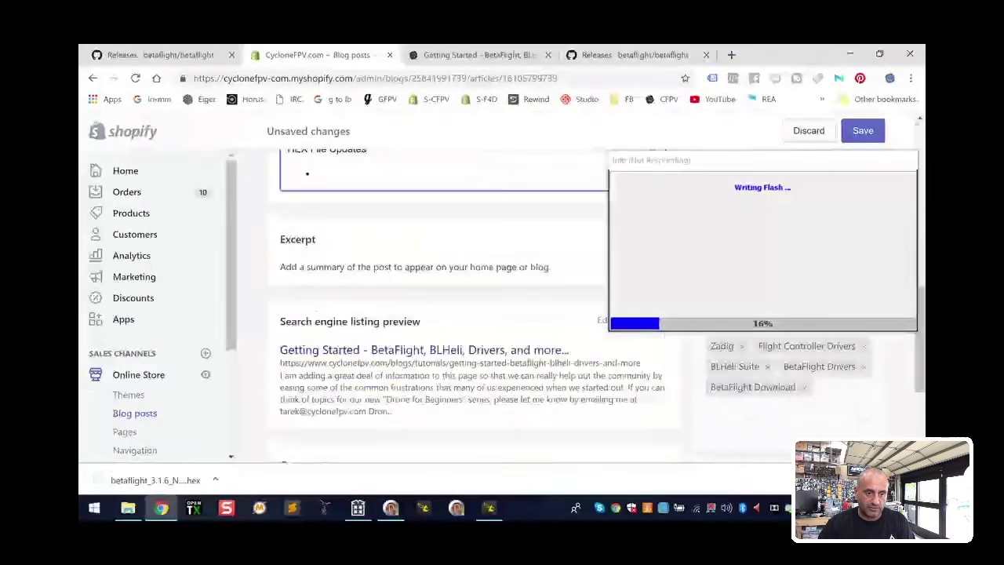
scroll(471, 353, "up", 2)
type("N")
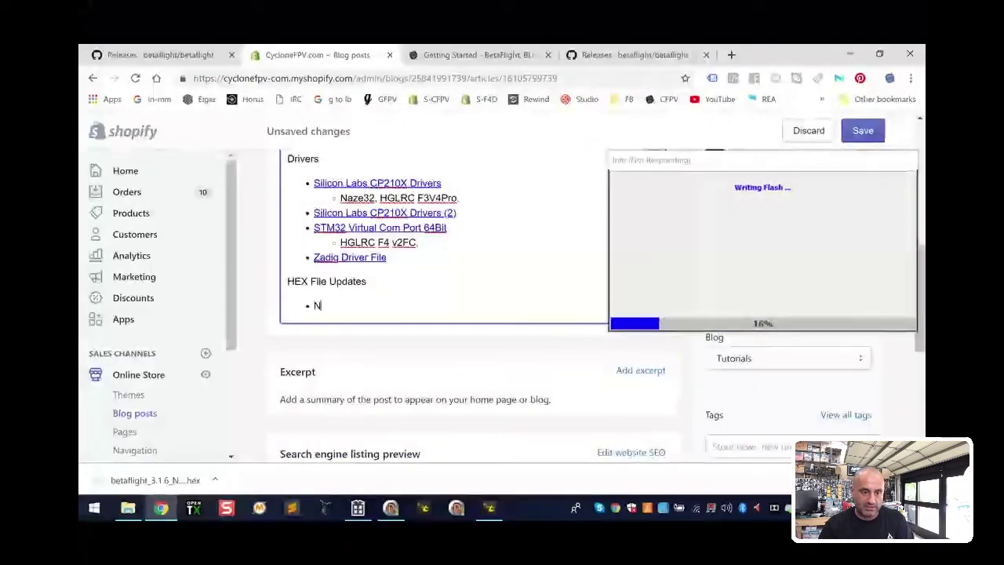
type("aze32")
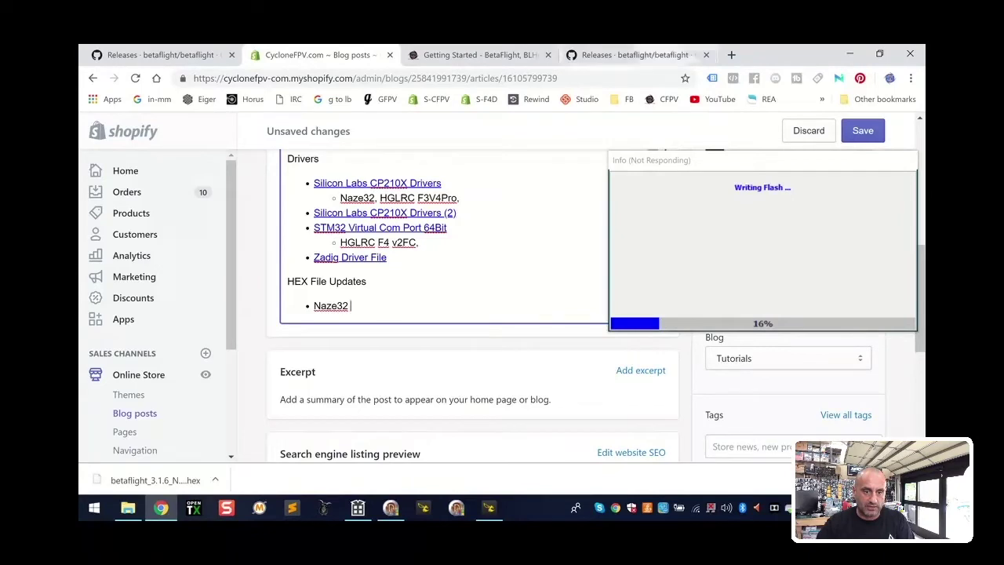
left_click(636, 55)
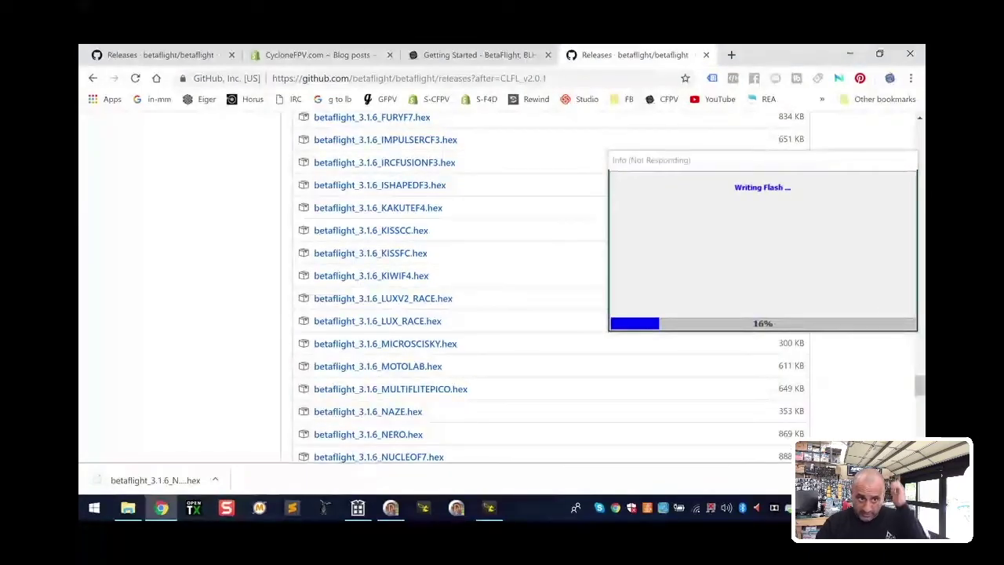
key("ctrl+2")
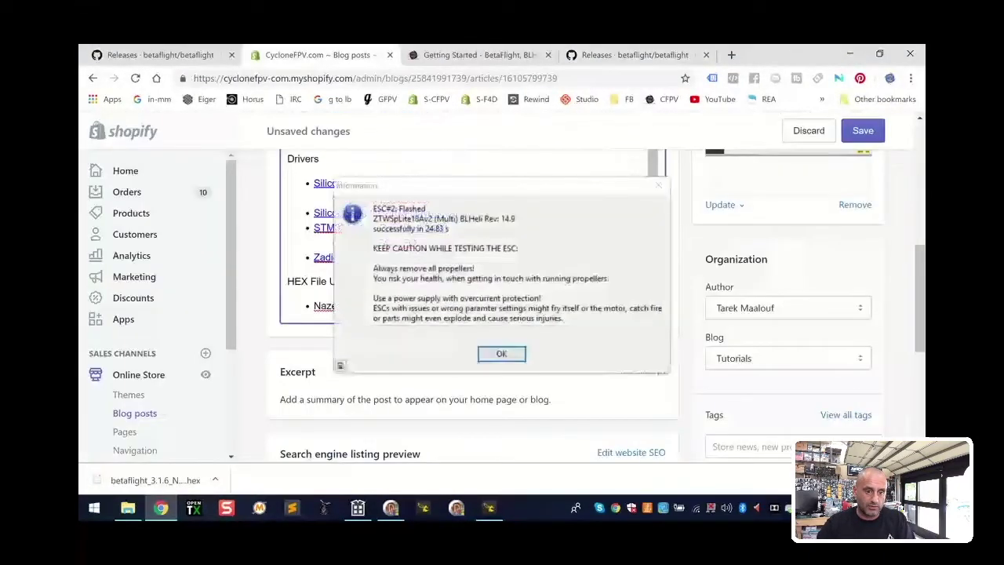
Write the current settings to ESC #2 and start flashing ESC #3 with BLHeli Rev 14.9.
key("Return")
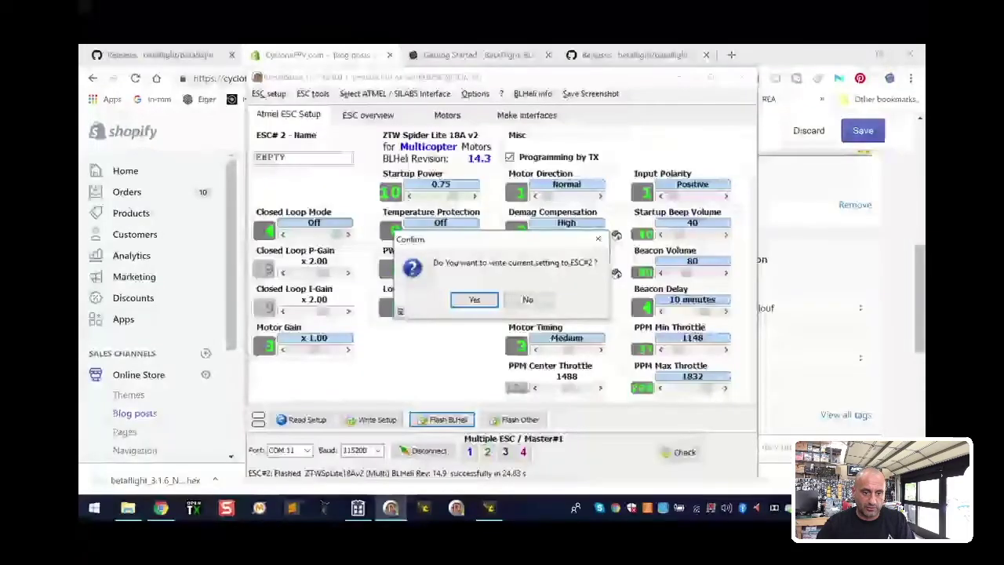
key("Return")
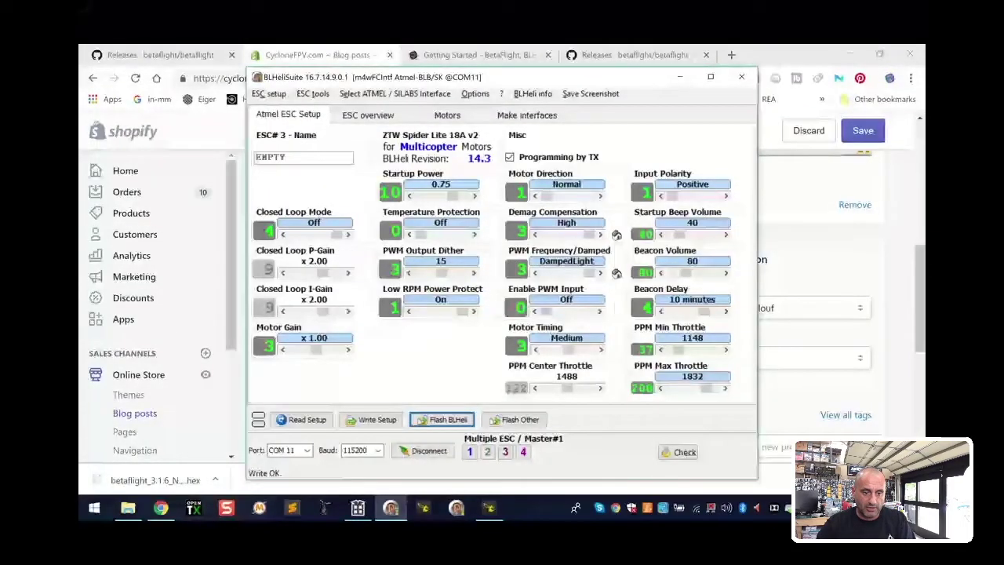
key("Return")
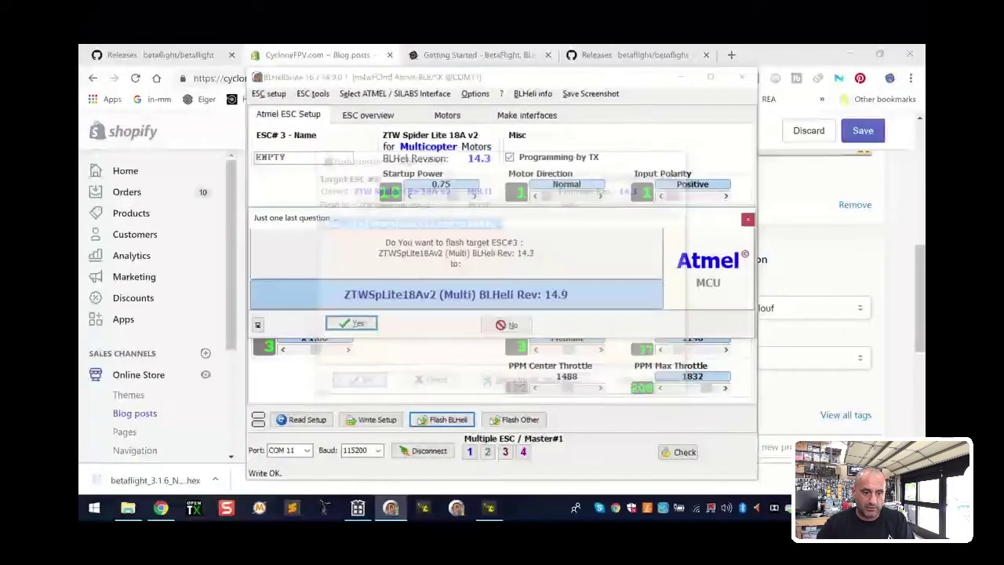
key("Return")
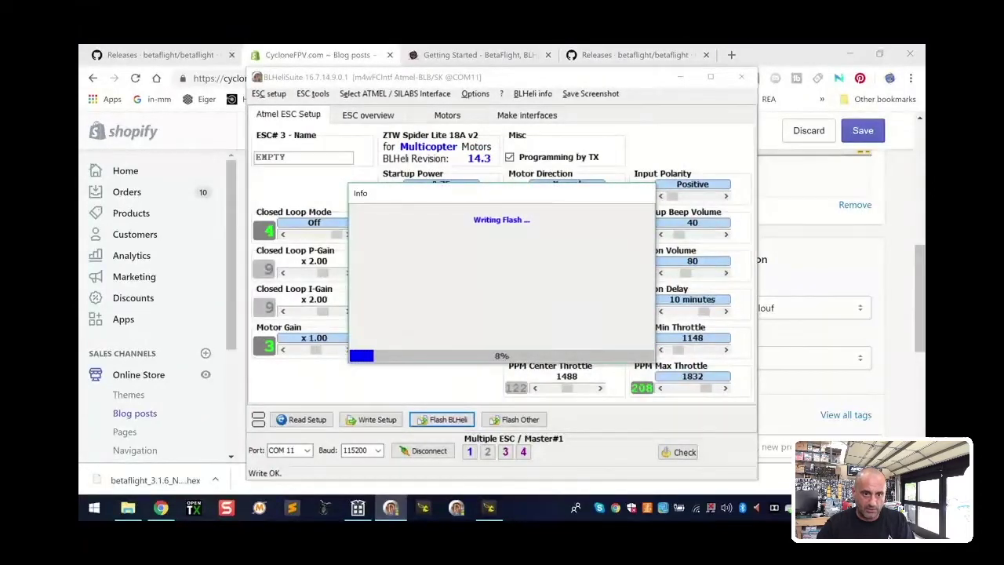
Complete the HEX file entry in the blog post as "Naze32 3.1.6 (use for blheli updates)" and save the post.
left_click(185, 125)
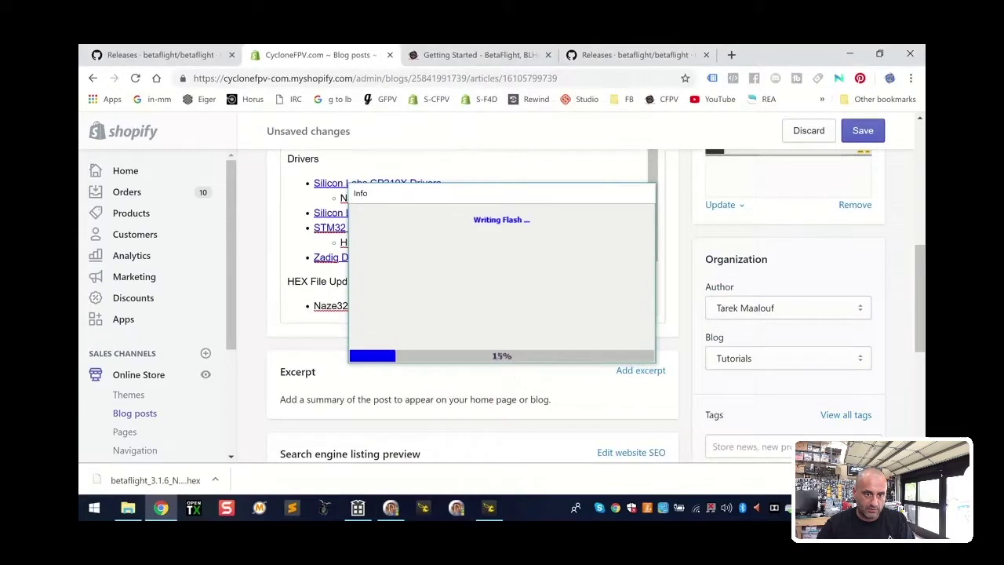
key("alt+Tab")
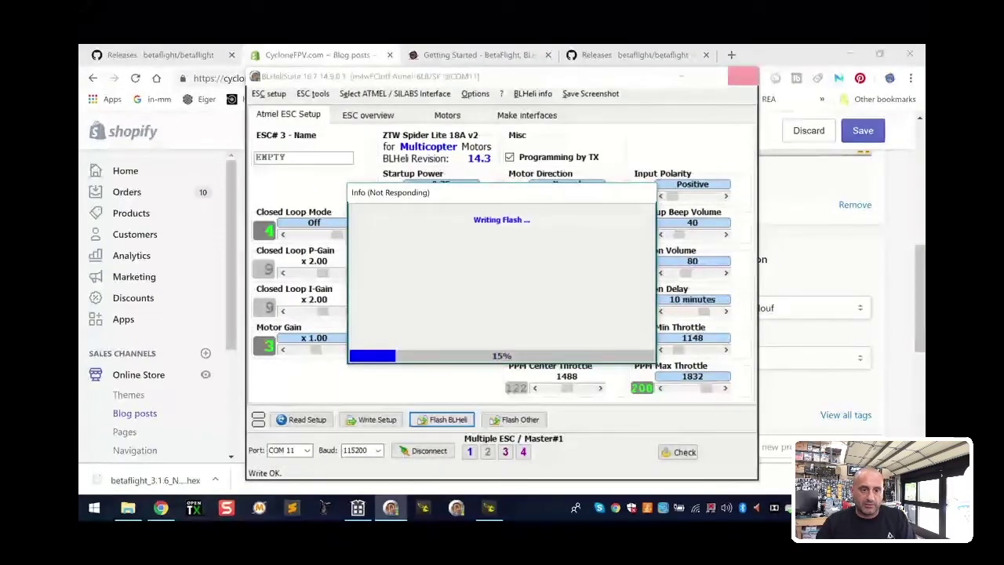
left_click_drag(444, 194, 719, 171)
left_click(168, 235)
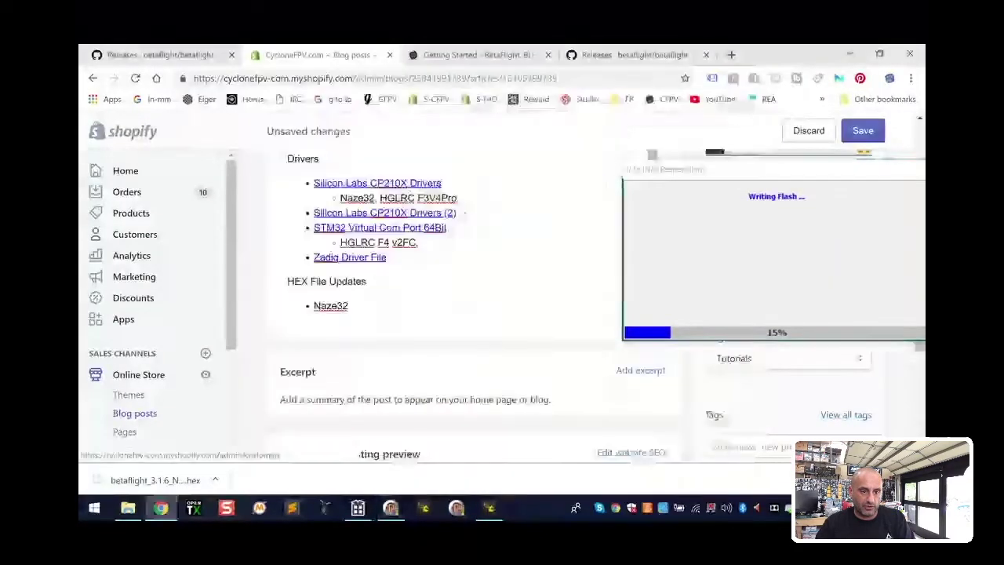
left_click(590, 271)
left_click(353, 306)
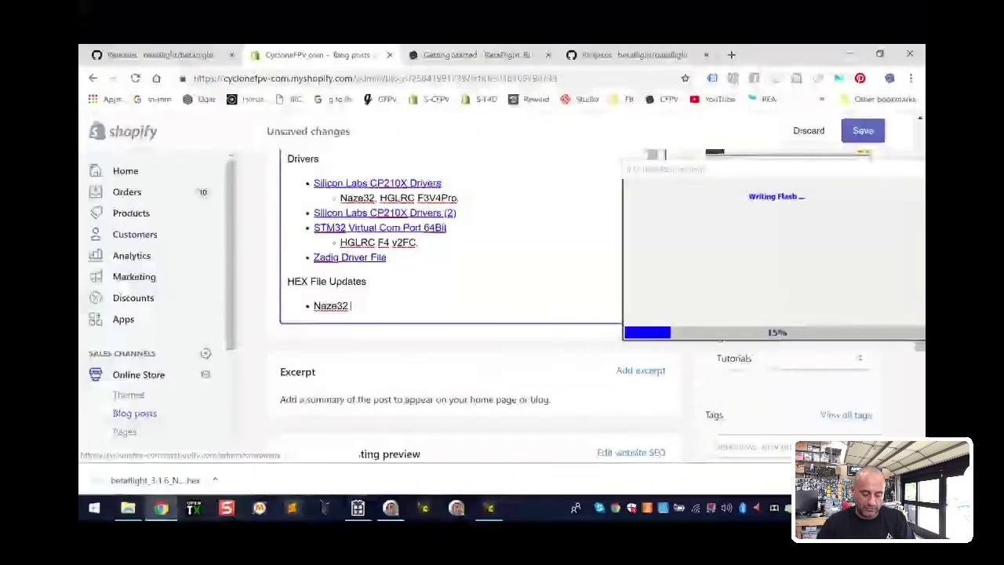
type("3.1.6 (use for")
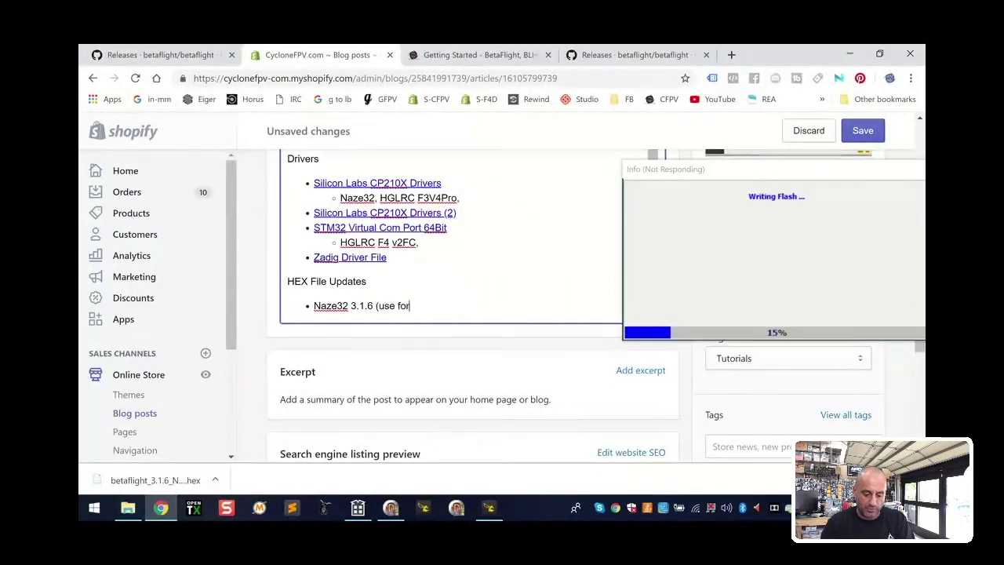
type(" blheli")
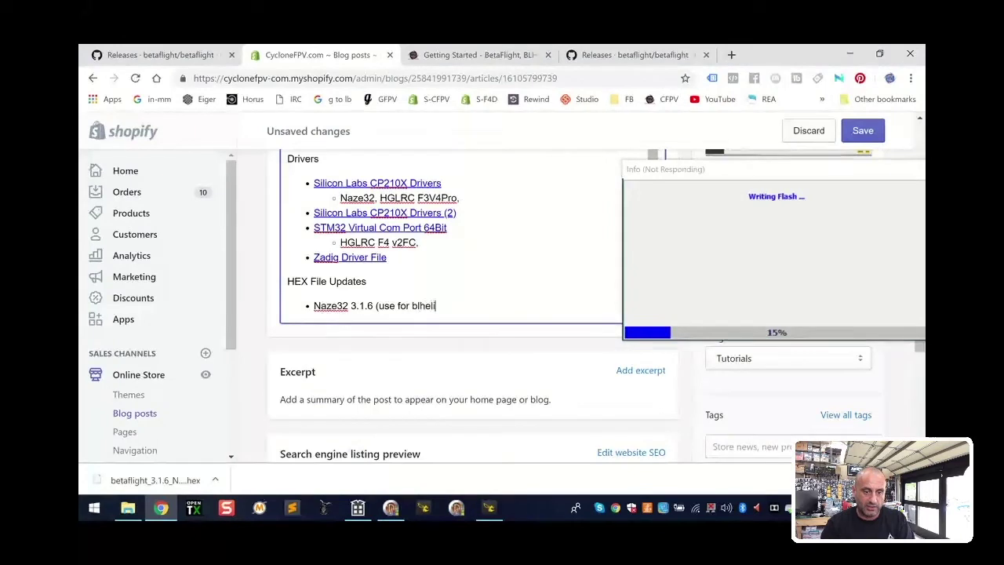
type(" updates)")
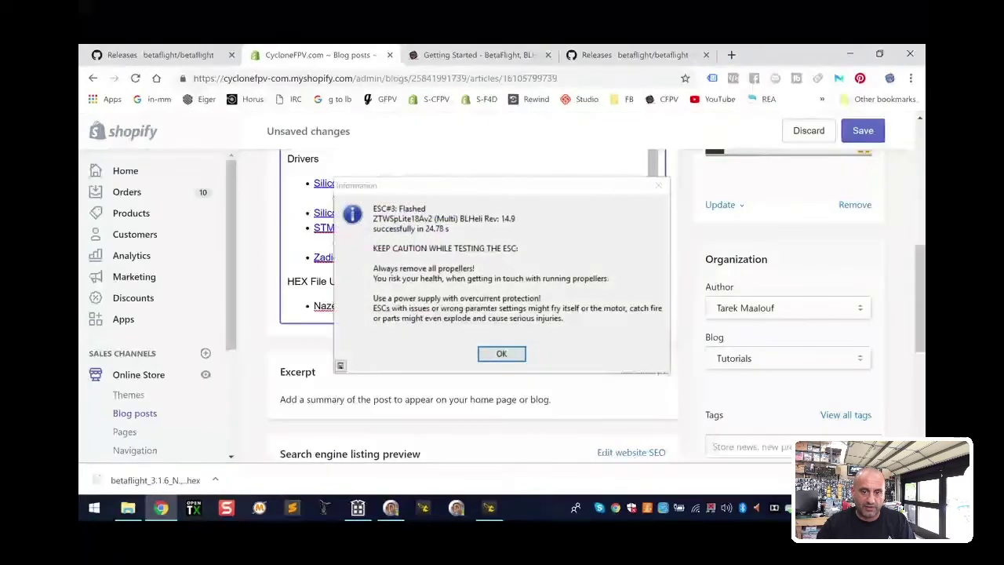
left_click(863, 131)
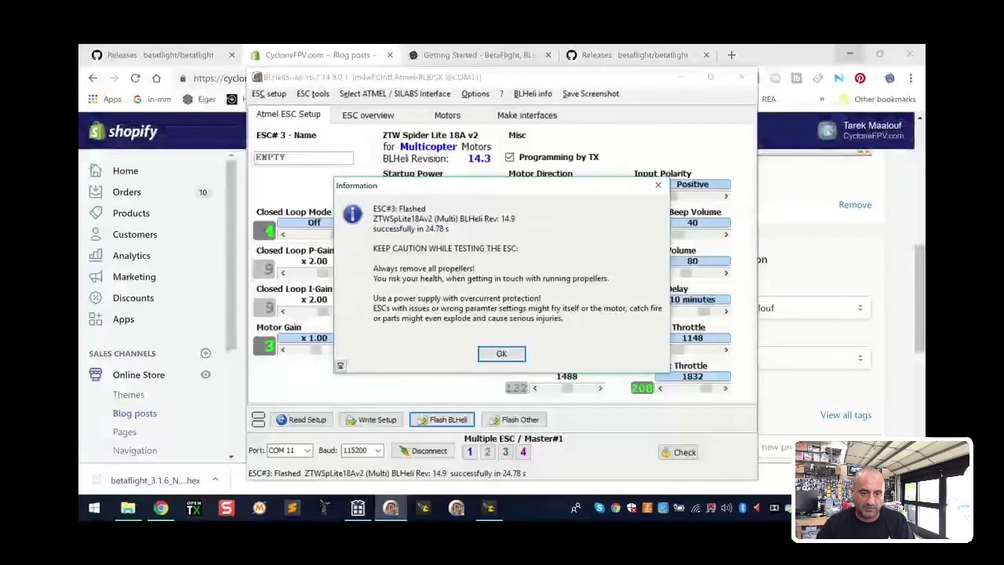
Write the current settings to ESC #3 in BLHeliSuite and start flashing ESC #4 with BLHeli Rev 14.9.
left_click(490, 508)
left_click(501, 354)
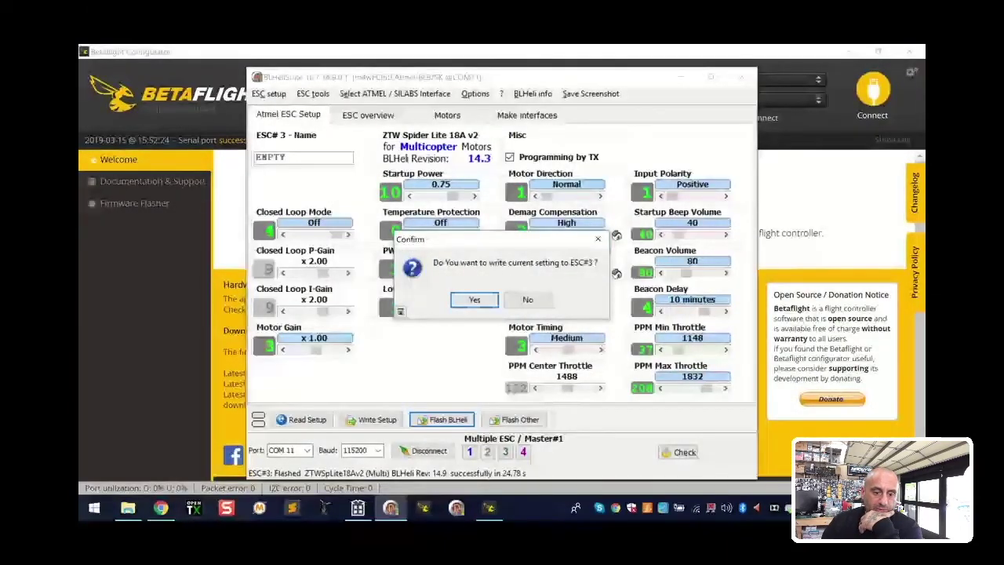
left_click(474, 300)
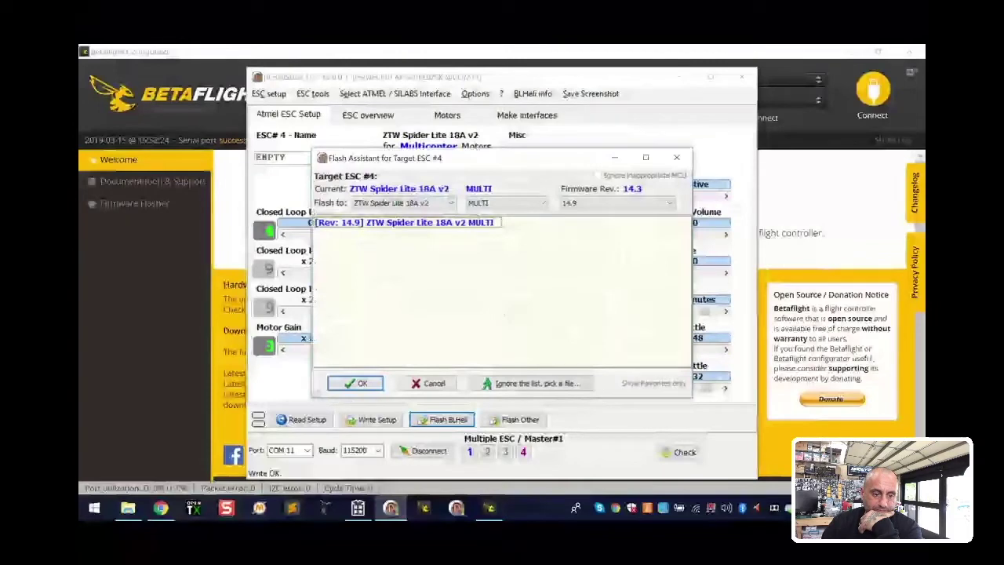
left_click(363, 383)
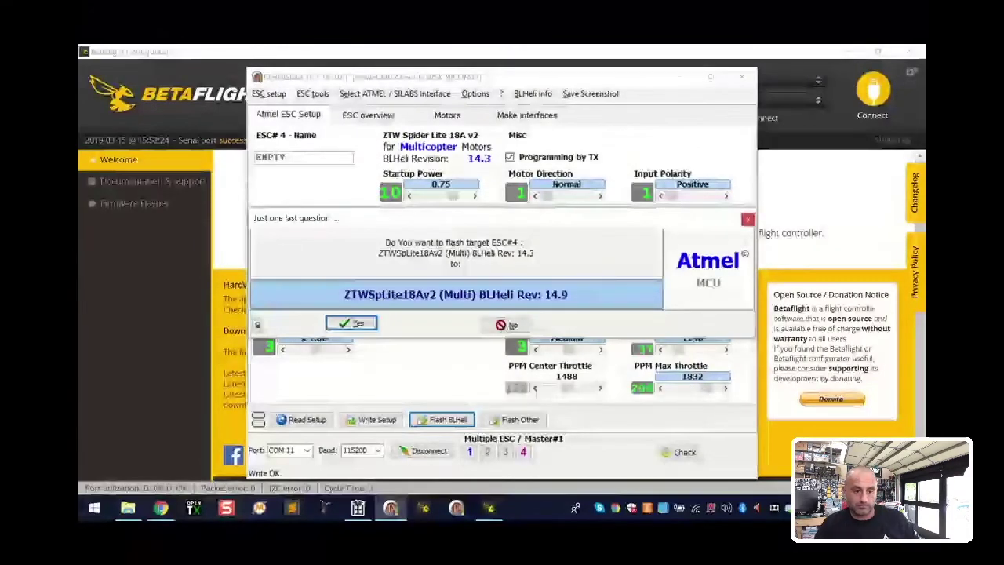
key("Return")
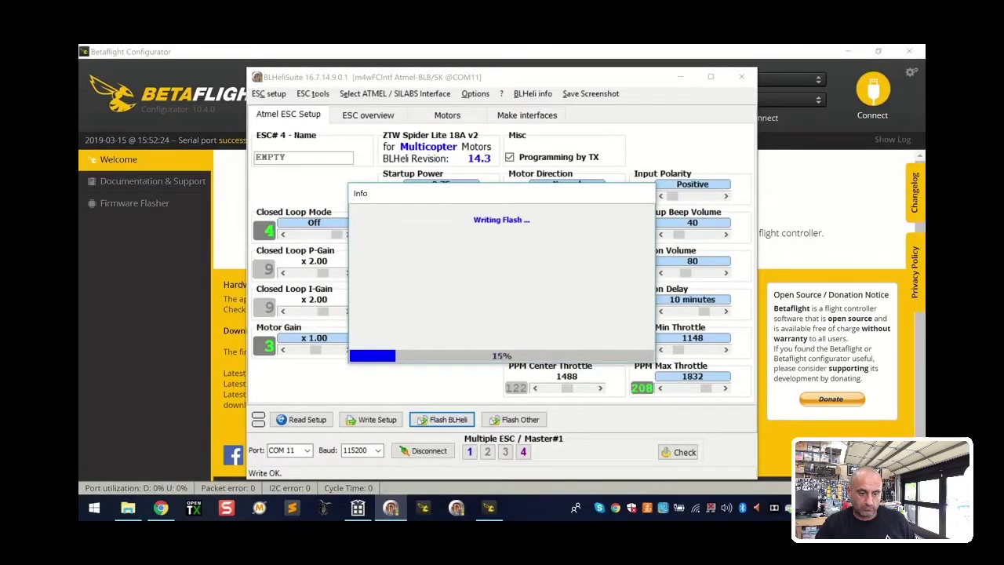
Write the current settings to ESC #4 once its flash finishes and dismiss the remaining information message.
mouse_move(149, 516)
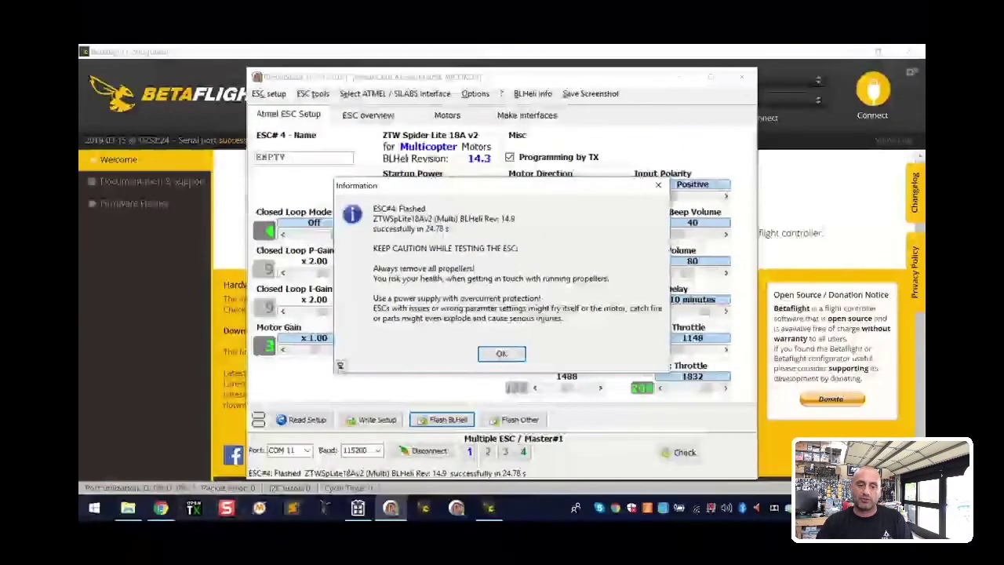
left_click(501, 353)
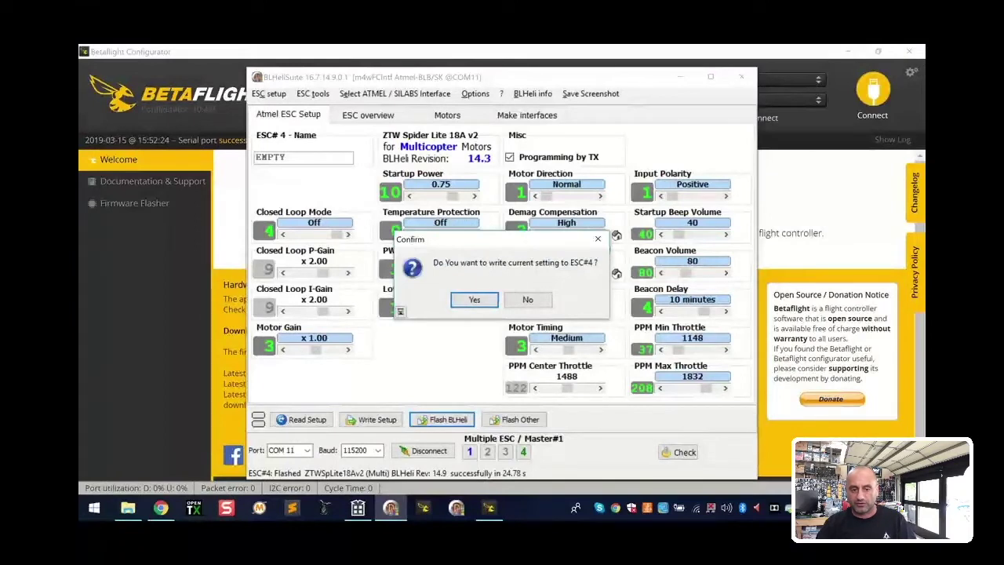
left_click(474, 299)
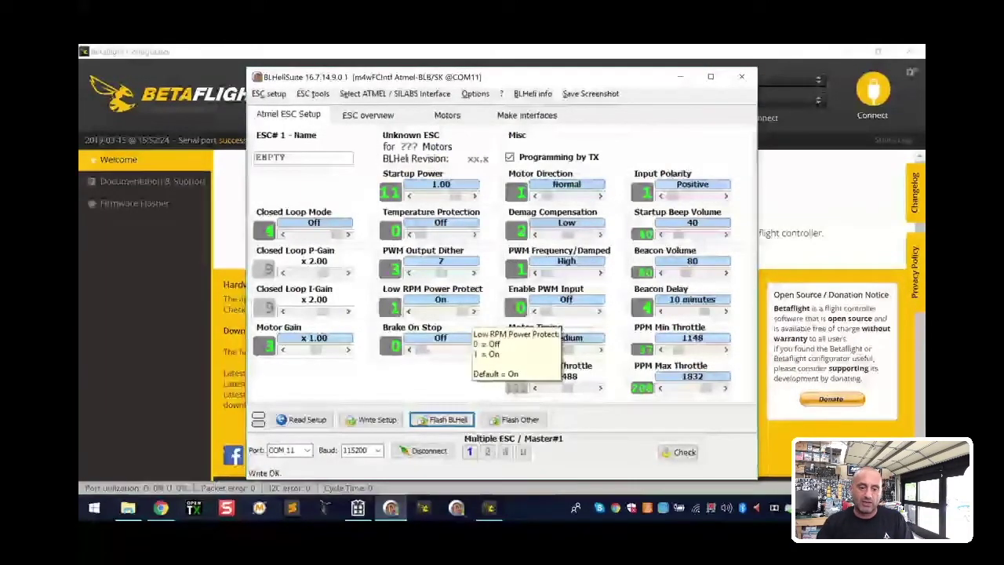
left_click(502, 389)
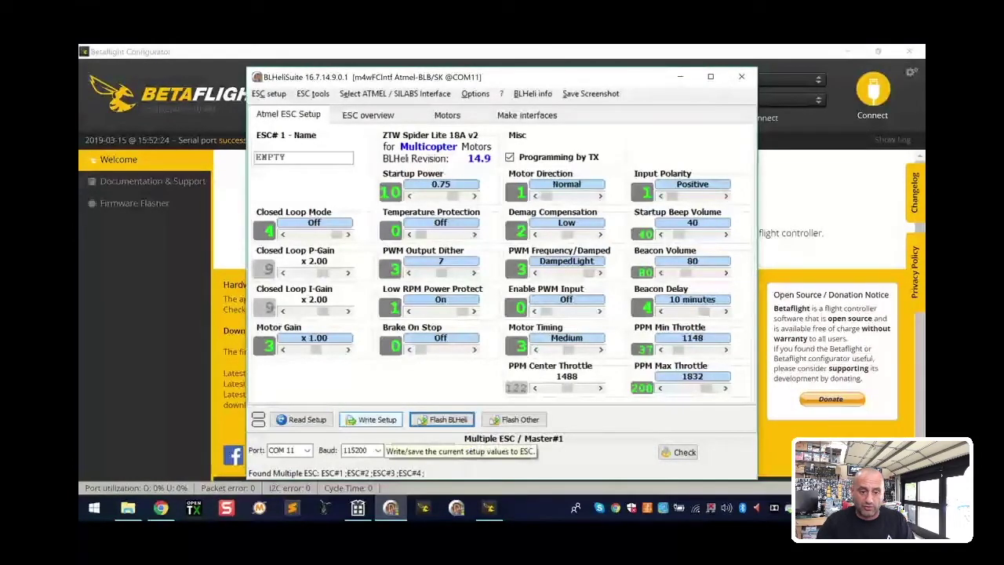
Write the current setup to all four ESCs and disconnect BLHeliSuite from the flight controller.
left_click(370, 420)
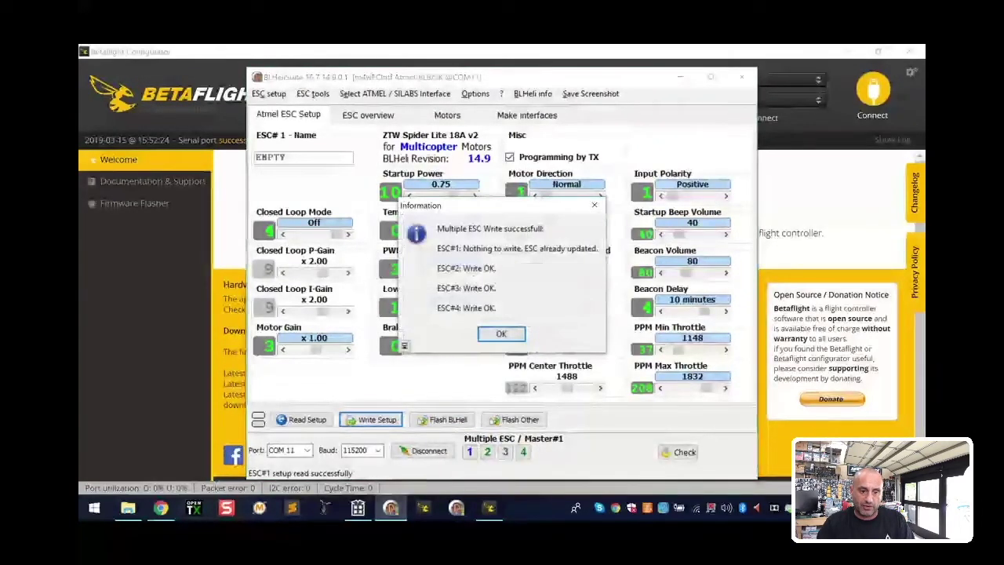
left_click(501, 334)
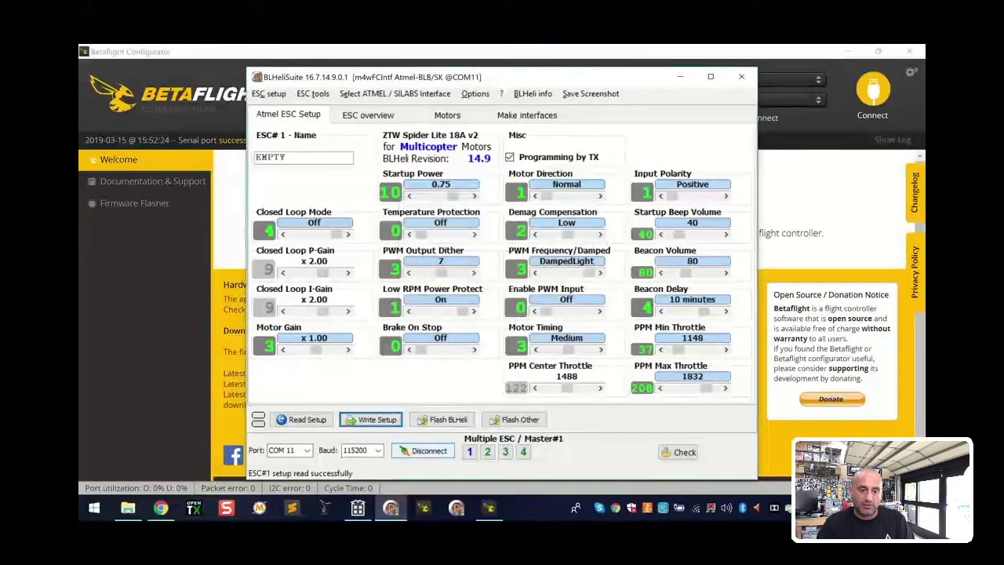
left_click(424, 450)
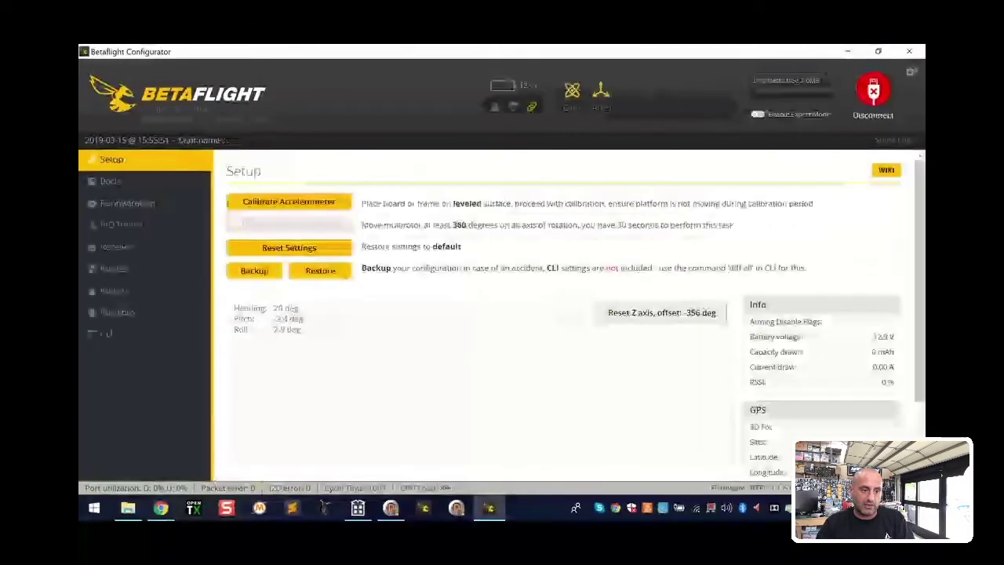
Disconnect the board in Betaflight Configurator and choose NAZE firmware version 3.2.5 in the Firmware Flasher.
left_click(873, 90)
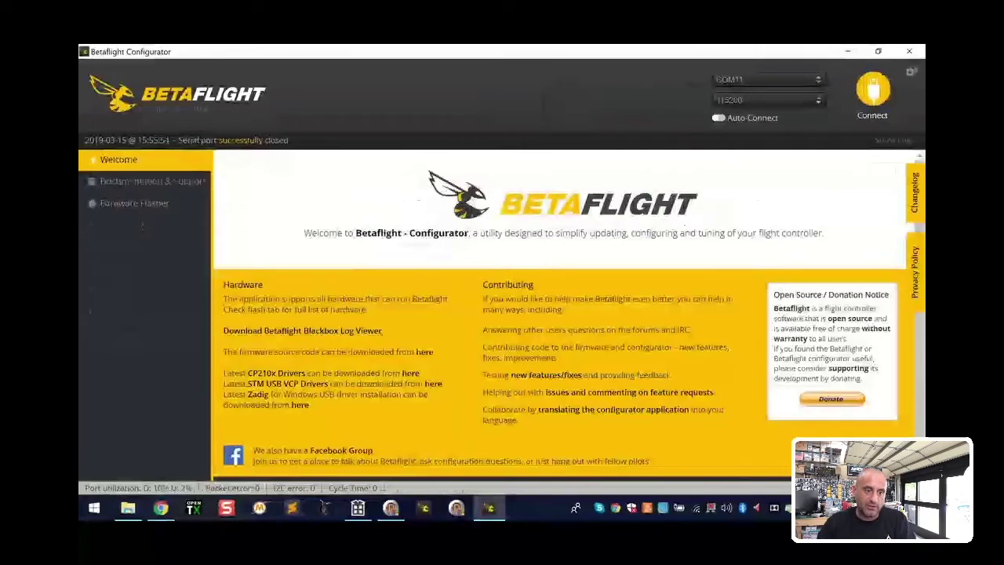
left_click(135, 204)
left_click(332, 218)
left_click(306, 239)
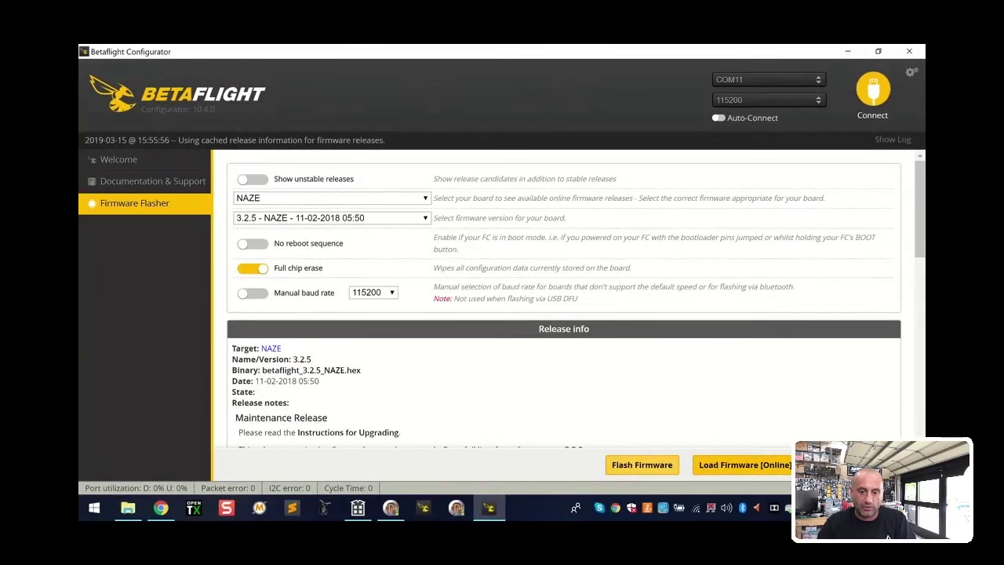
Load the selected NAZE firmware online and start flashing it to the flight controller.
left_click(745, 465)
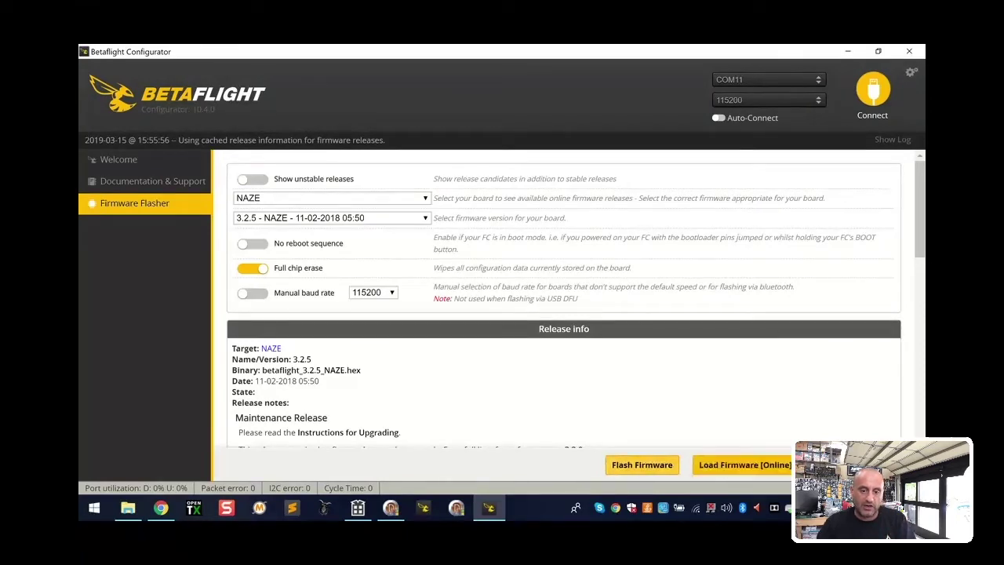
left_click(647, 465)
scroll(564, 329, "down", 10)
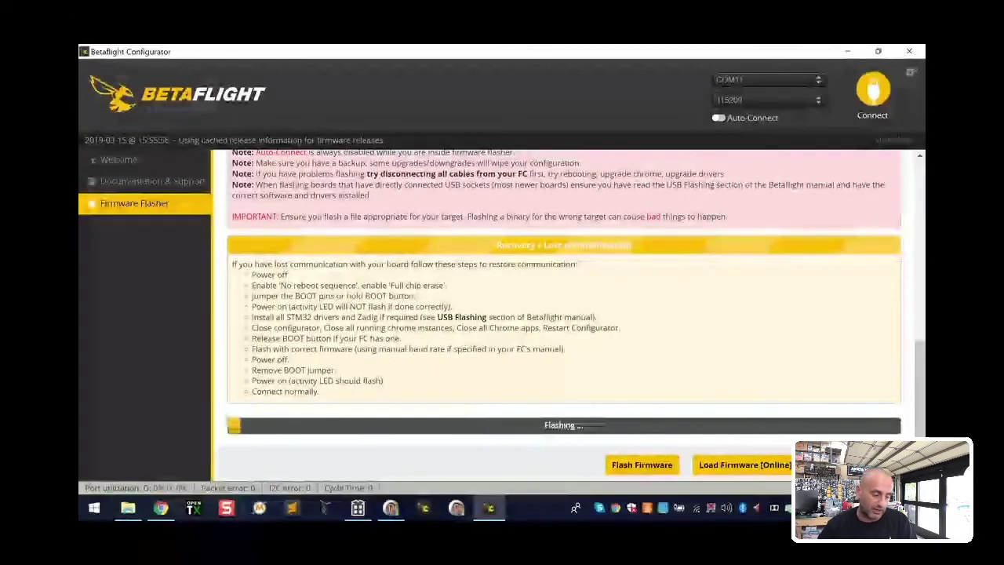